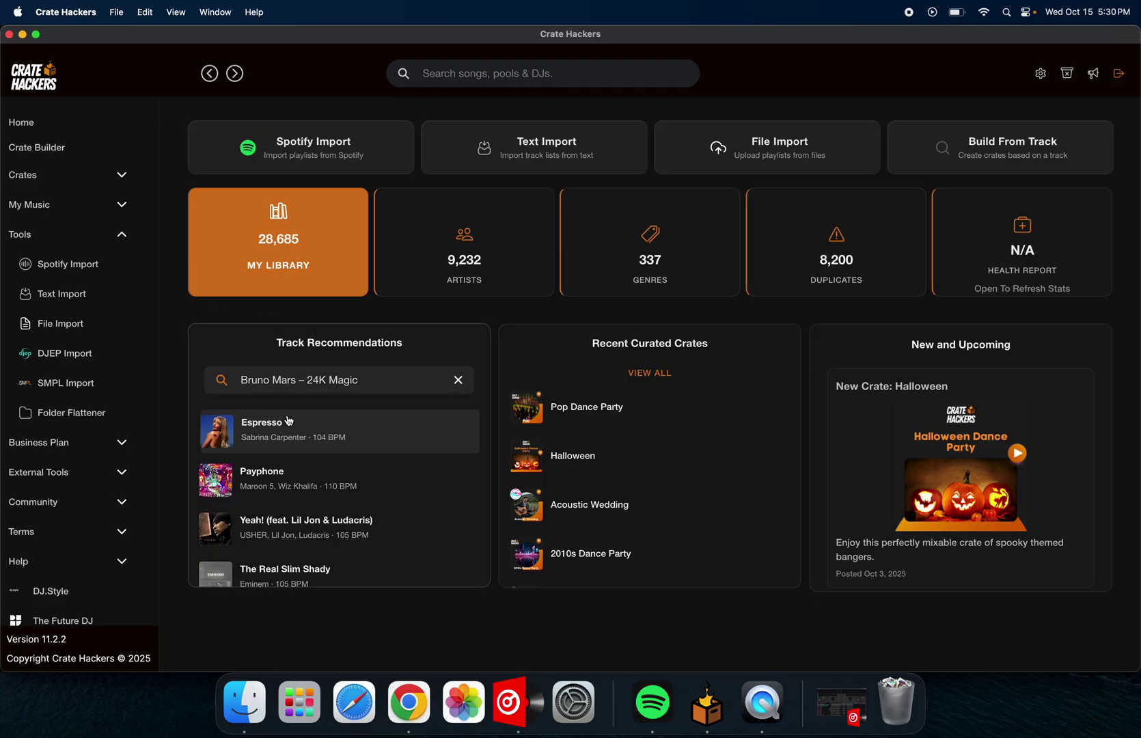
Step: Bring Spotify to the front full screen and scroll through the Wedding Dancing Playlist
left_click(642, 697)
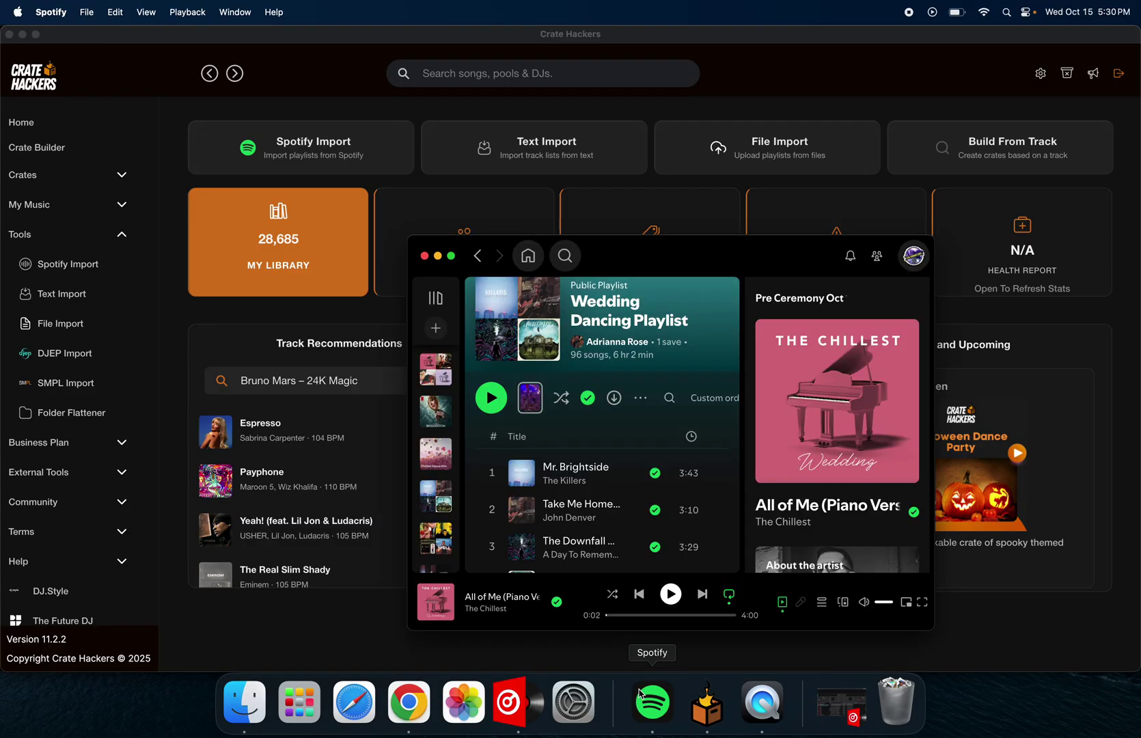
left_click(450, 255)
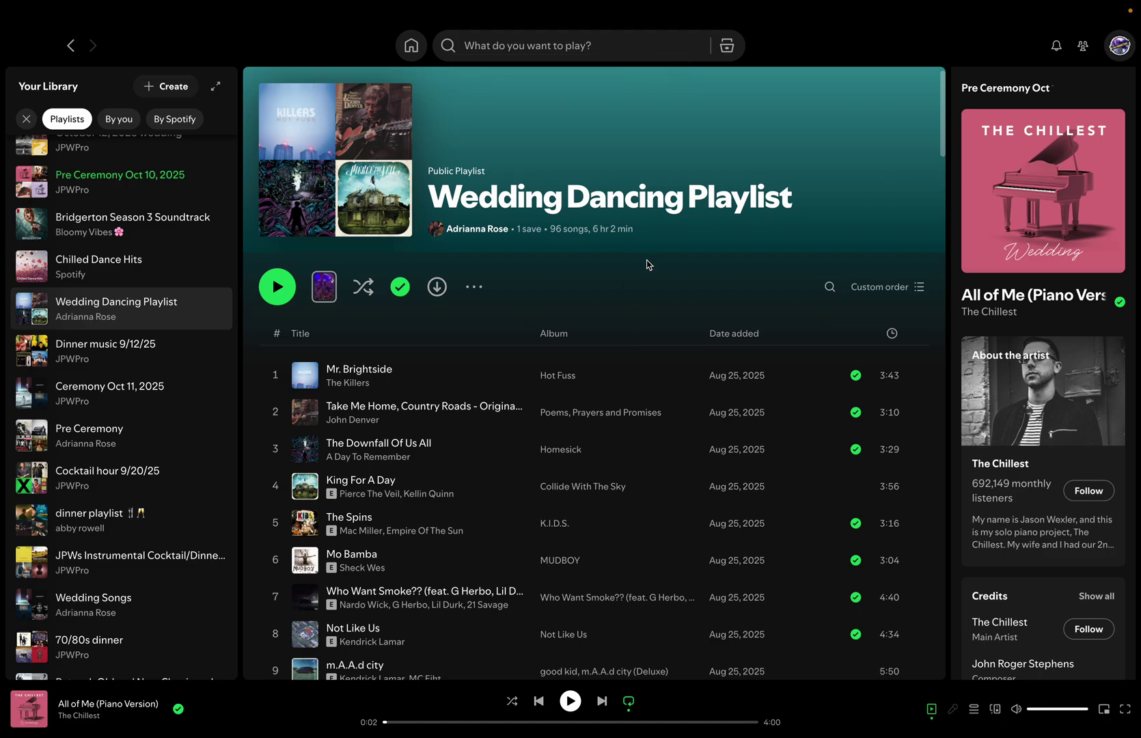
scroll(626, 255, "down", 1)
scroll(626, 255, "up", 2)
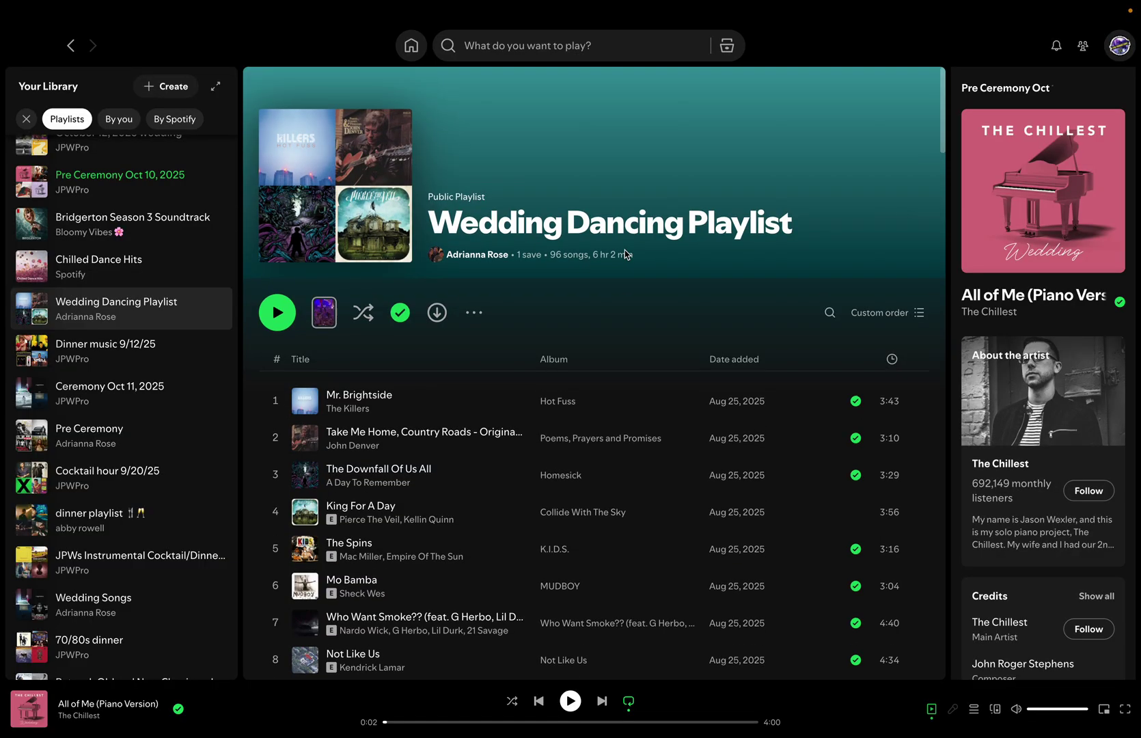
scroll(624, 252, "down", 2)
scroll(602, 239, "up", 1)
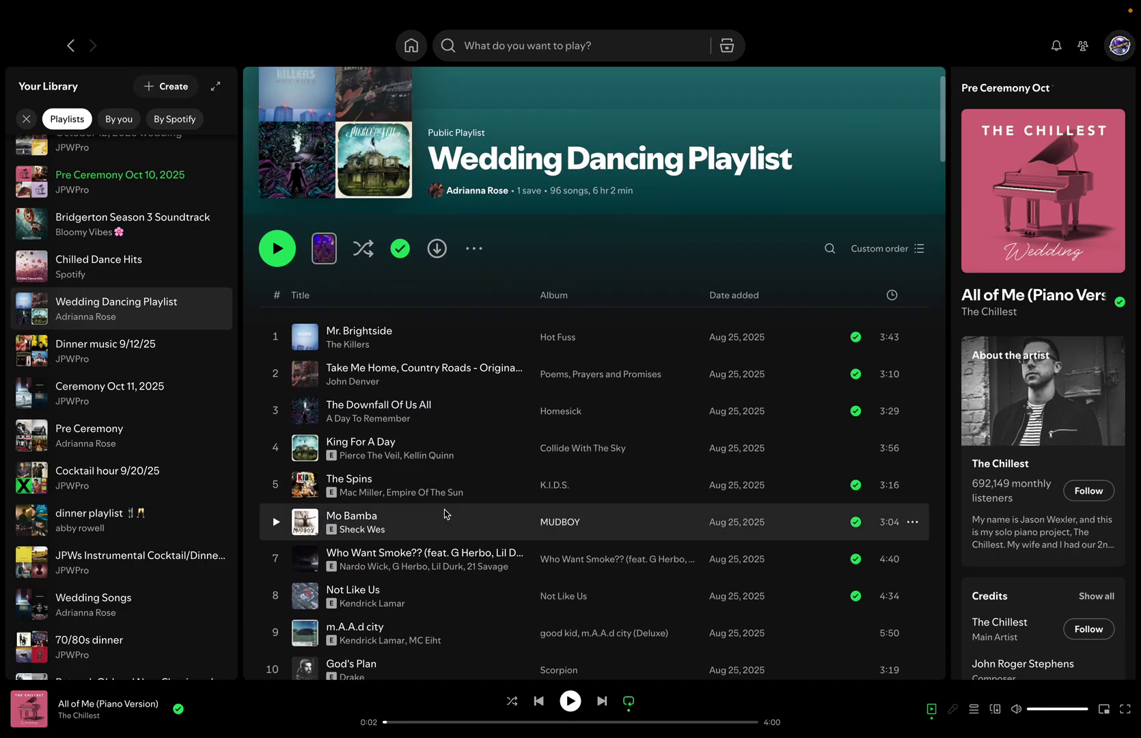
scroll(621, 376, "down", 1)
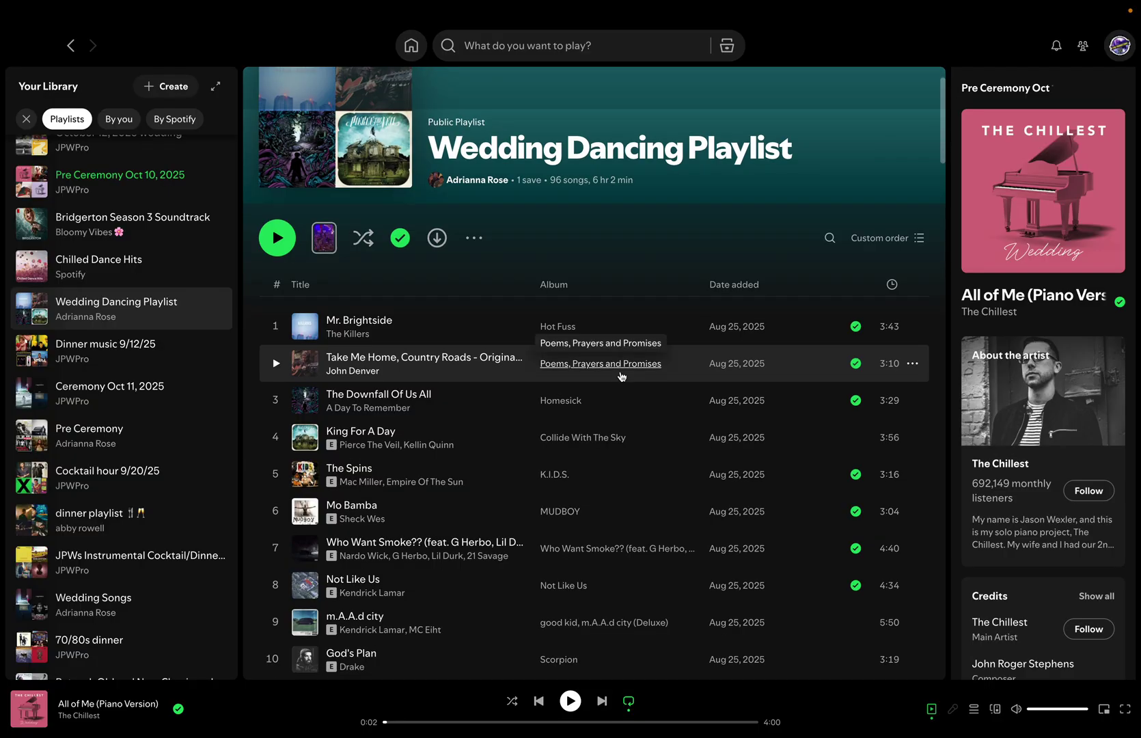
scroll(621, 376, "up", 2)
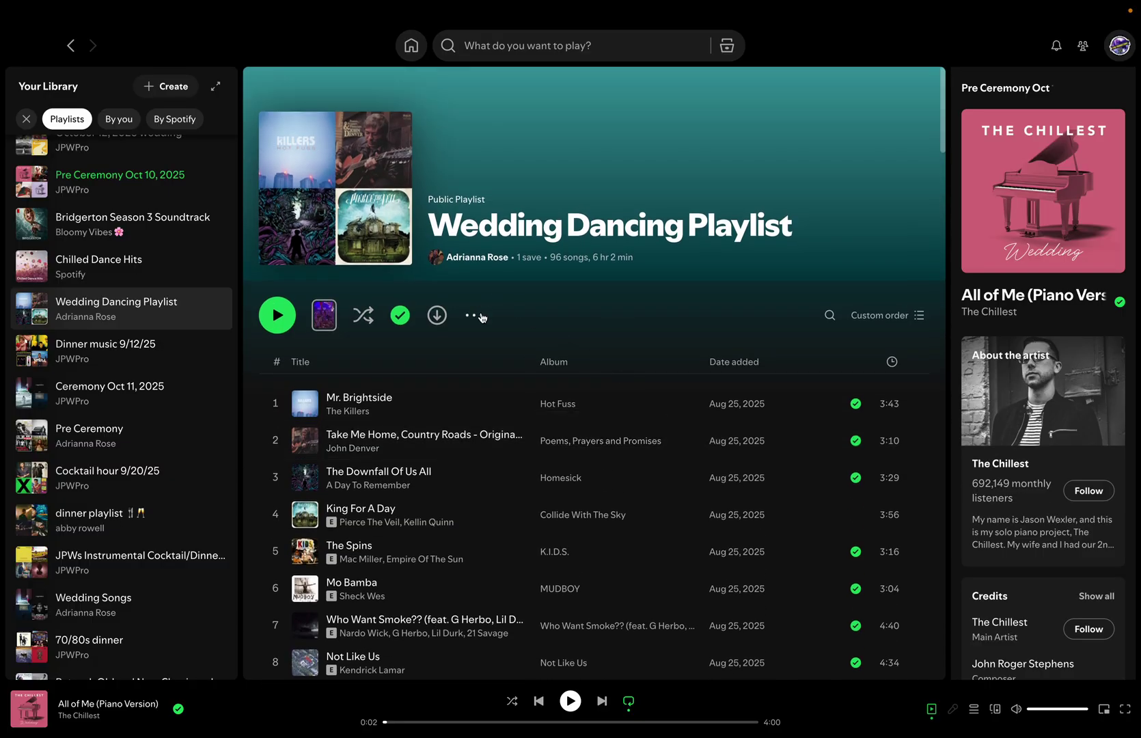
Step: Copy the Wedding Dancing Playlist's share link with Share > Copy link to playlist
left_click(474, 317)
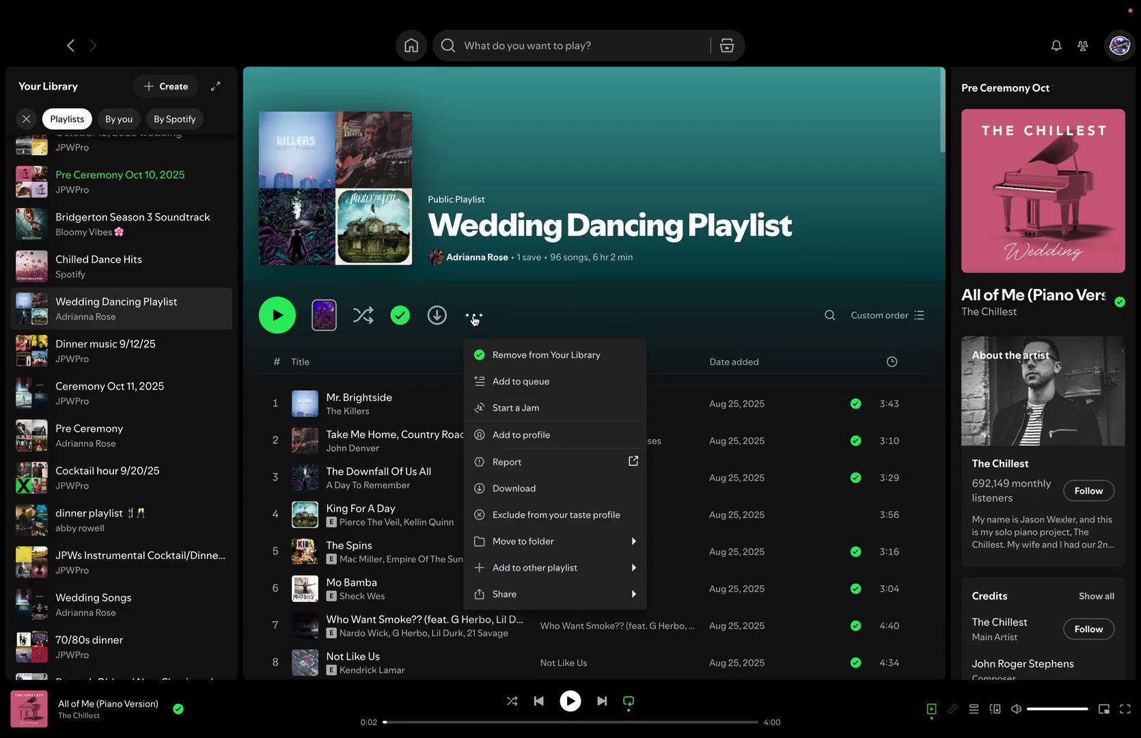
mouse_move(526, 593)
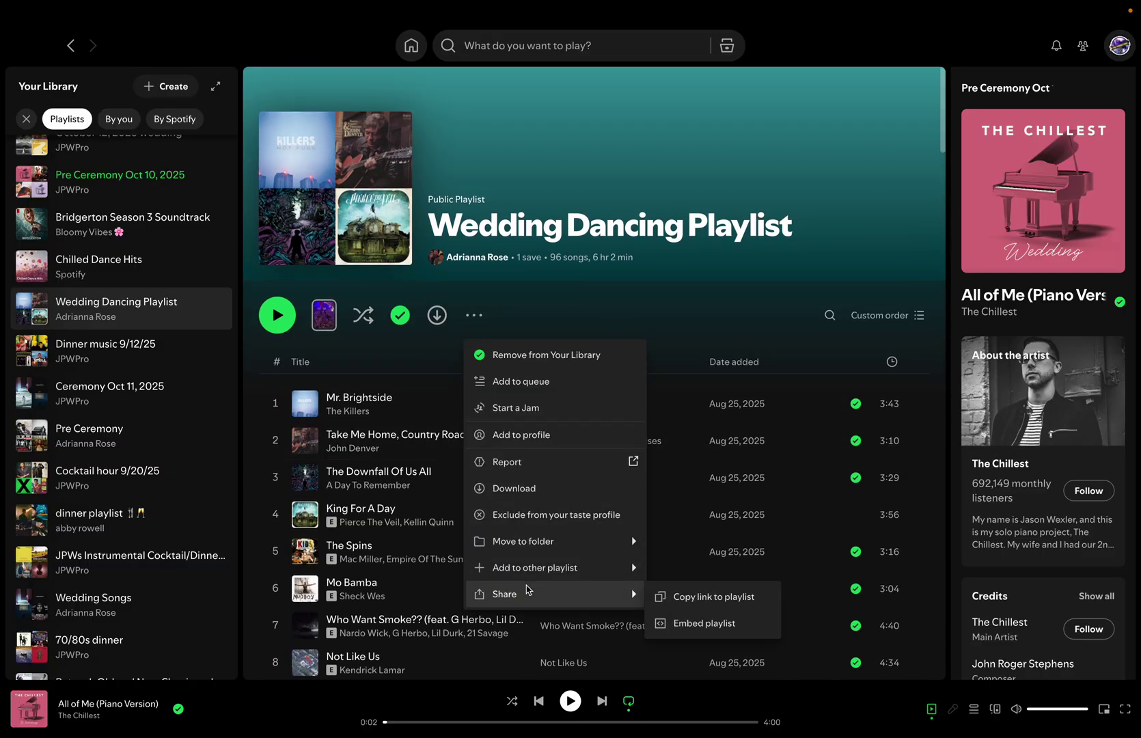
left_click(686, 598)
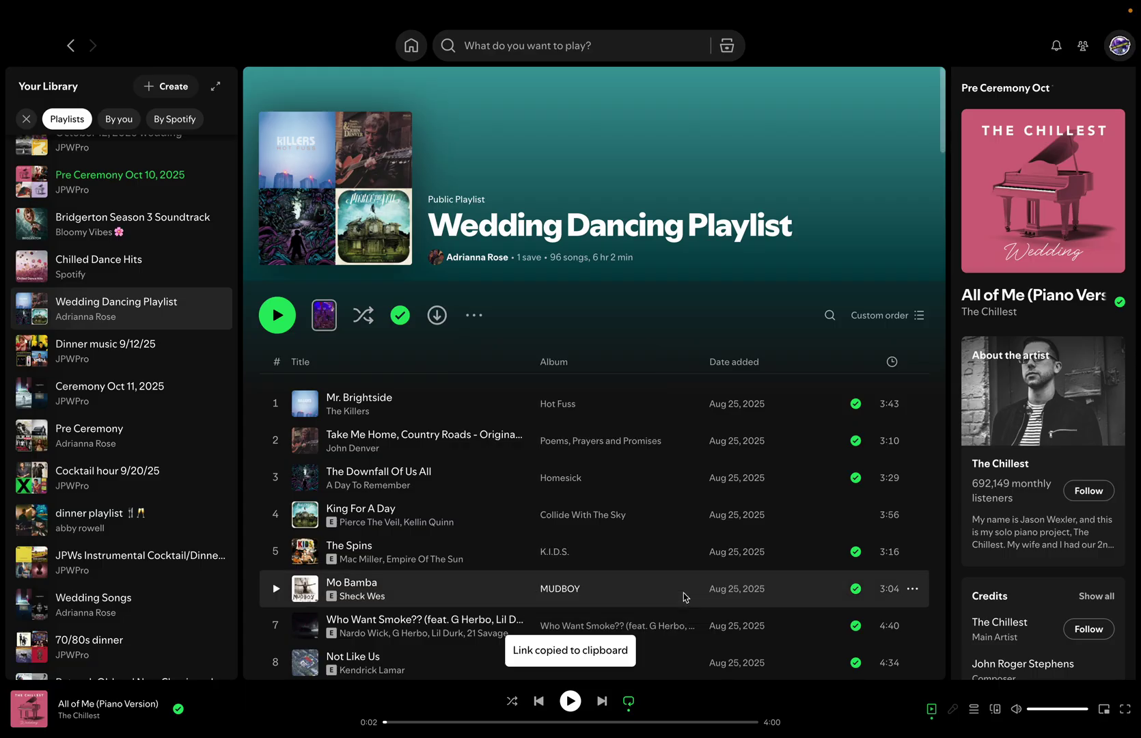
Step: Return to Crate Hackers and open the Spotify playlist import page
key("ctrl+Left")
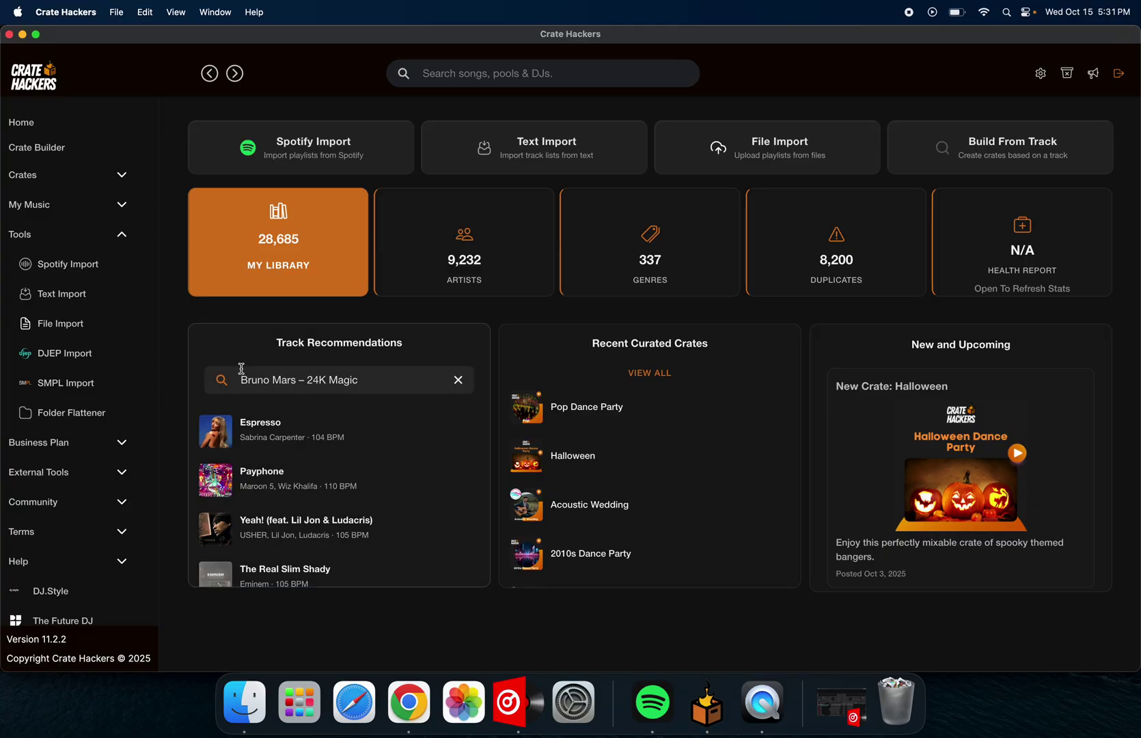
left_click(65, 271)
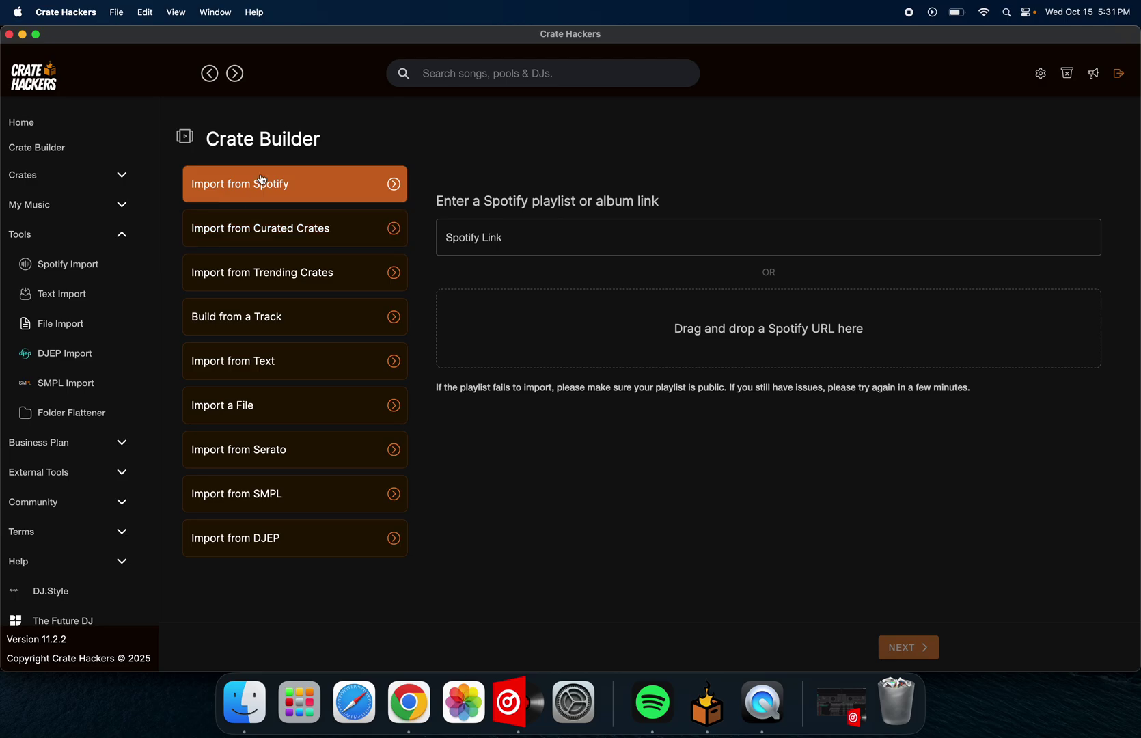
left_click(281, 227)
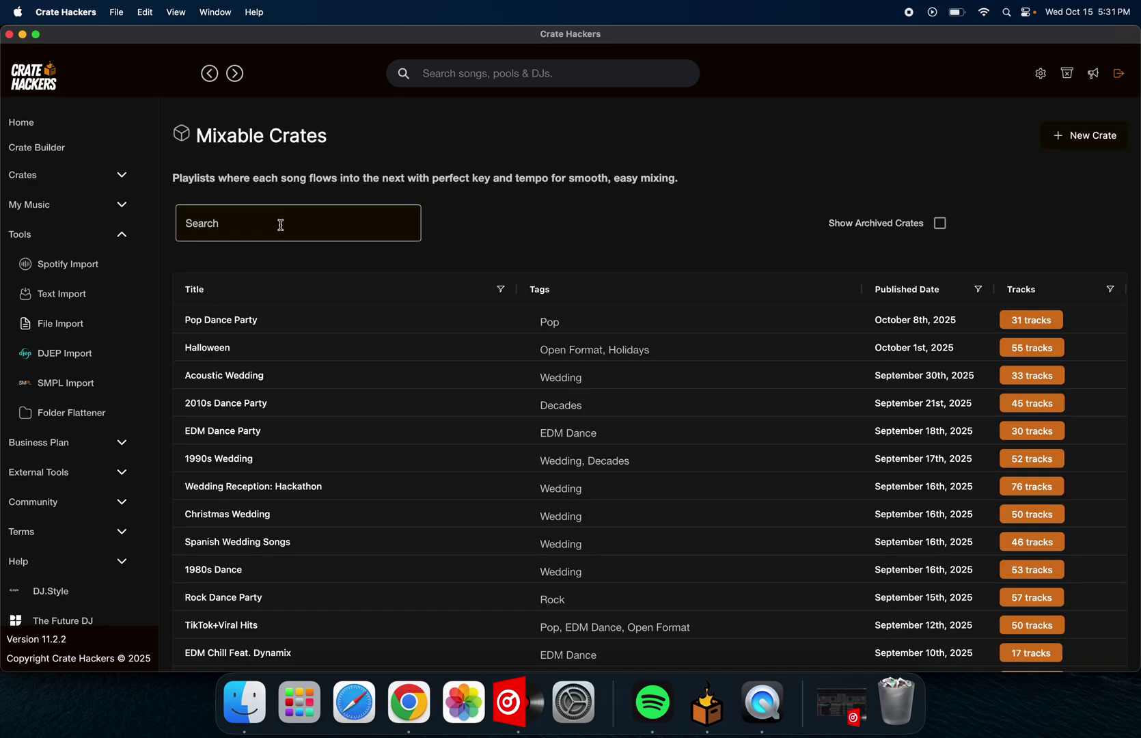
left_click(56, 262)
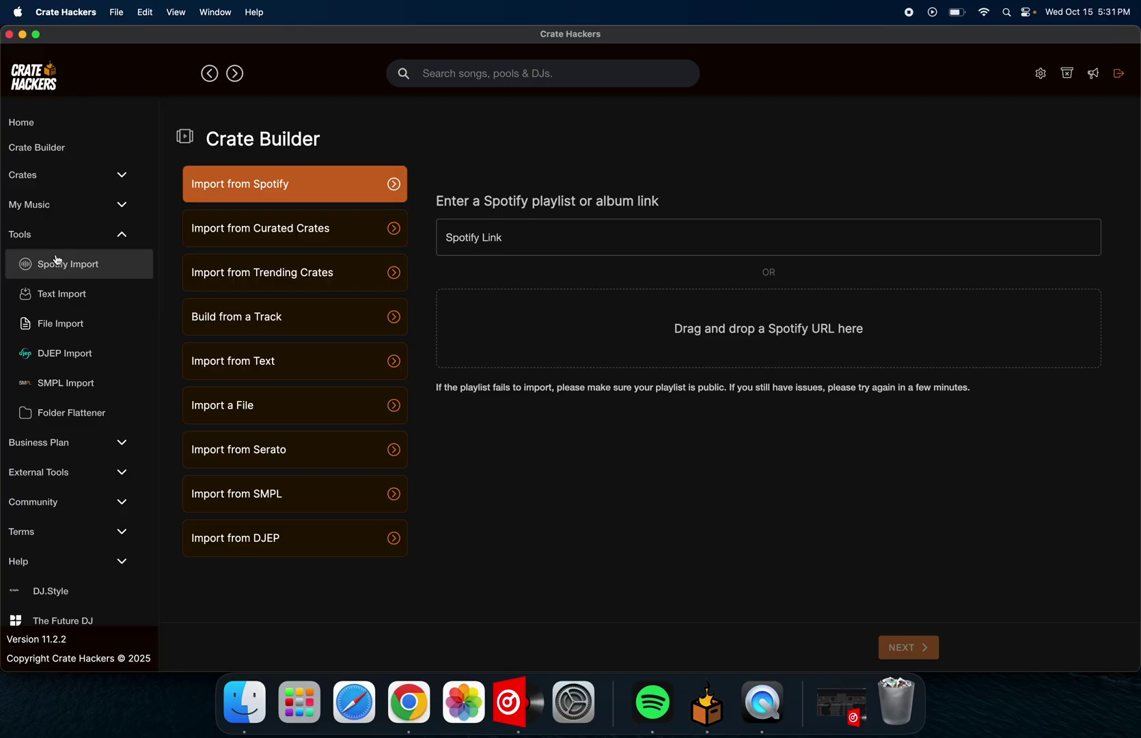
Step: Paste the copied playlist URL into the Spotify Link field to preview its 96 tracks
left_click(505, 239)
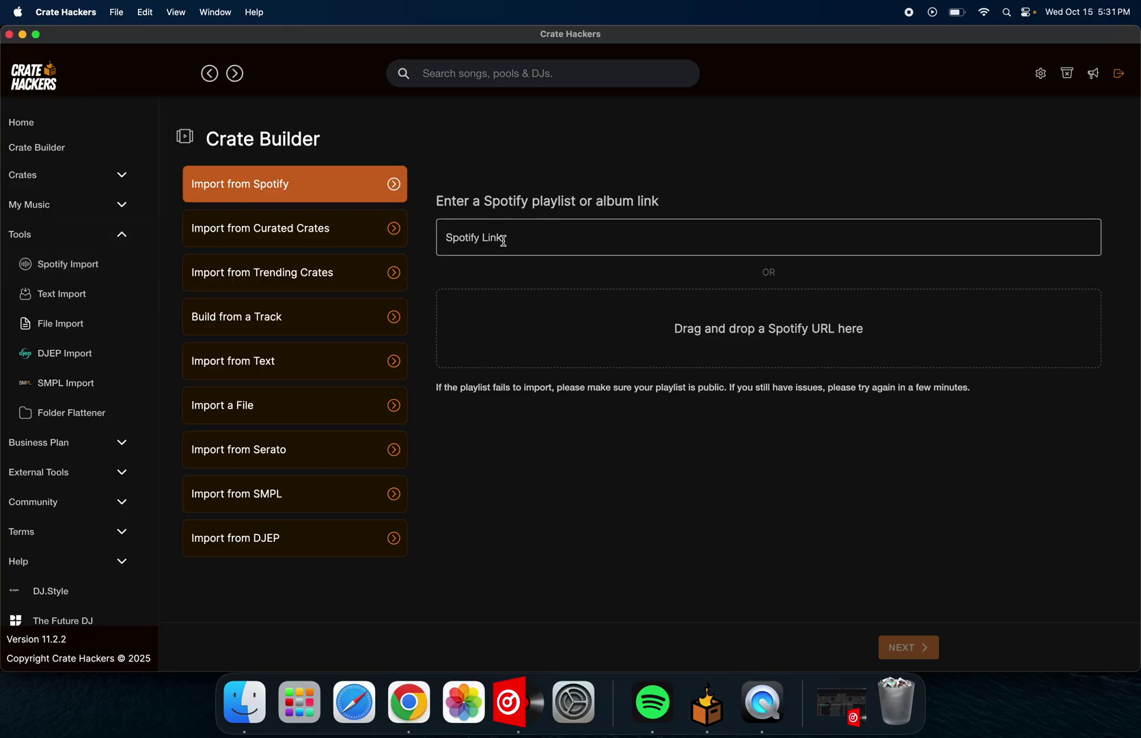
left_click(144, 12)
left_click(154, 102)
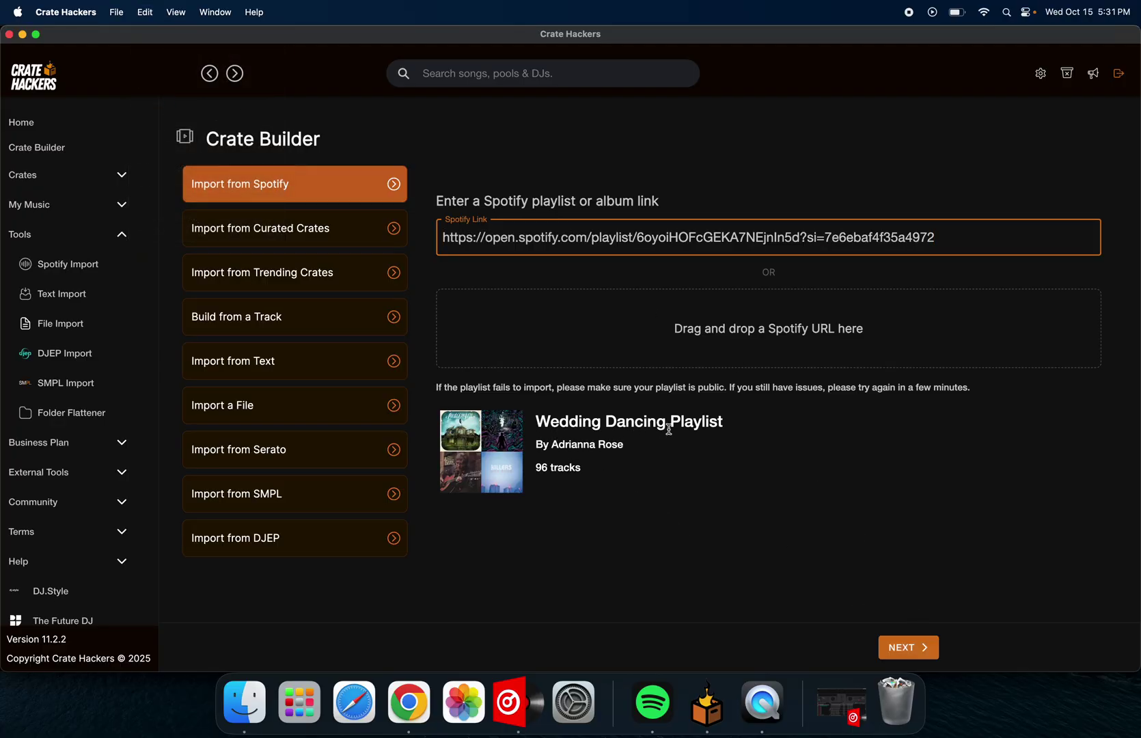
left_click(733, 439)
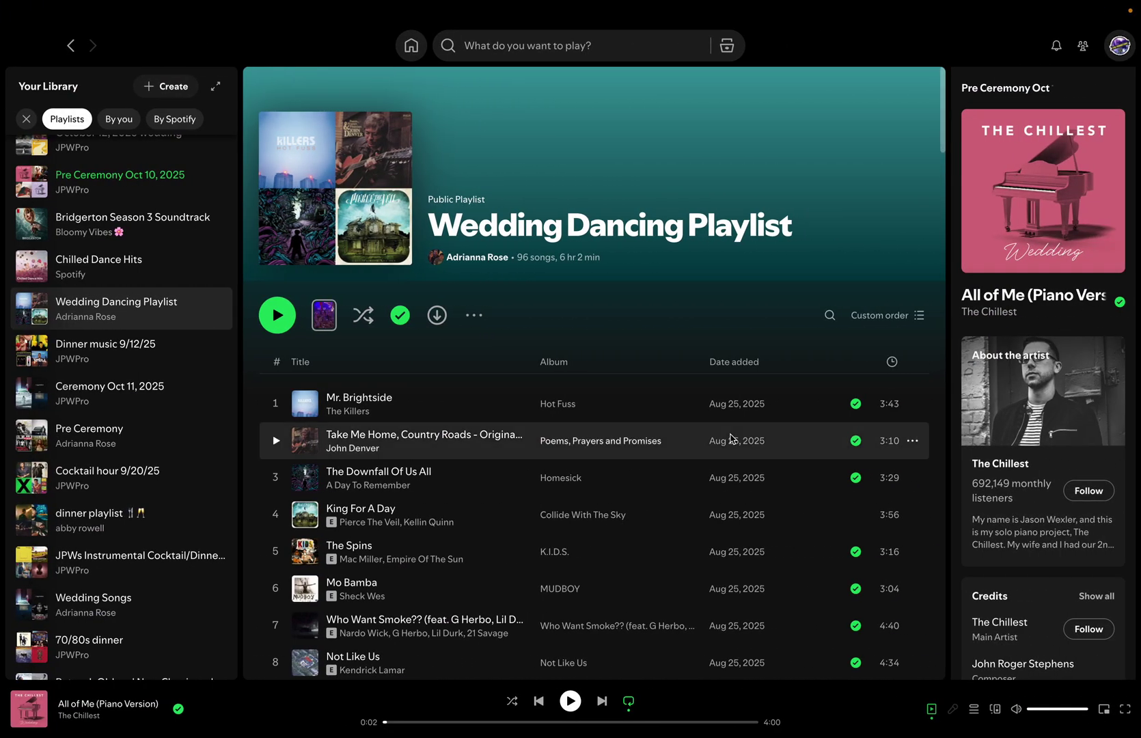
key("ctrl+Left")
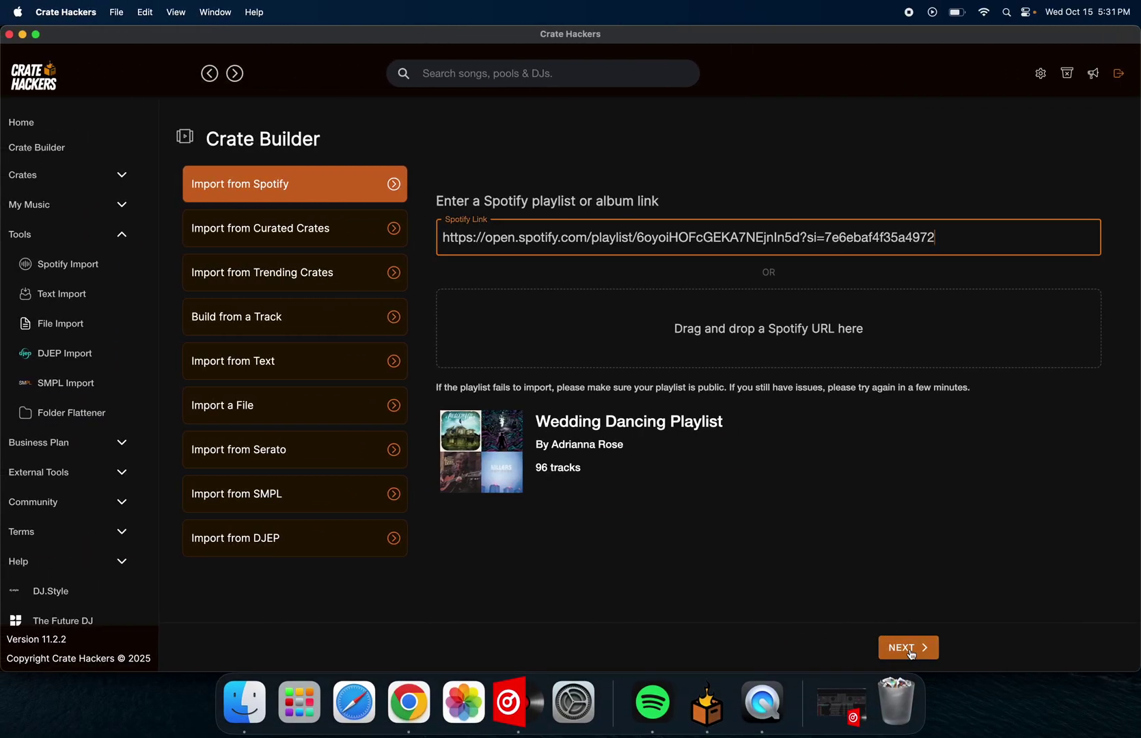
Step: Build the Wedding Dancing Playlist crate, review the matched tracks, and select the first match for each
left_click(913, 650)
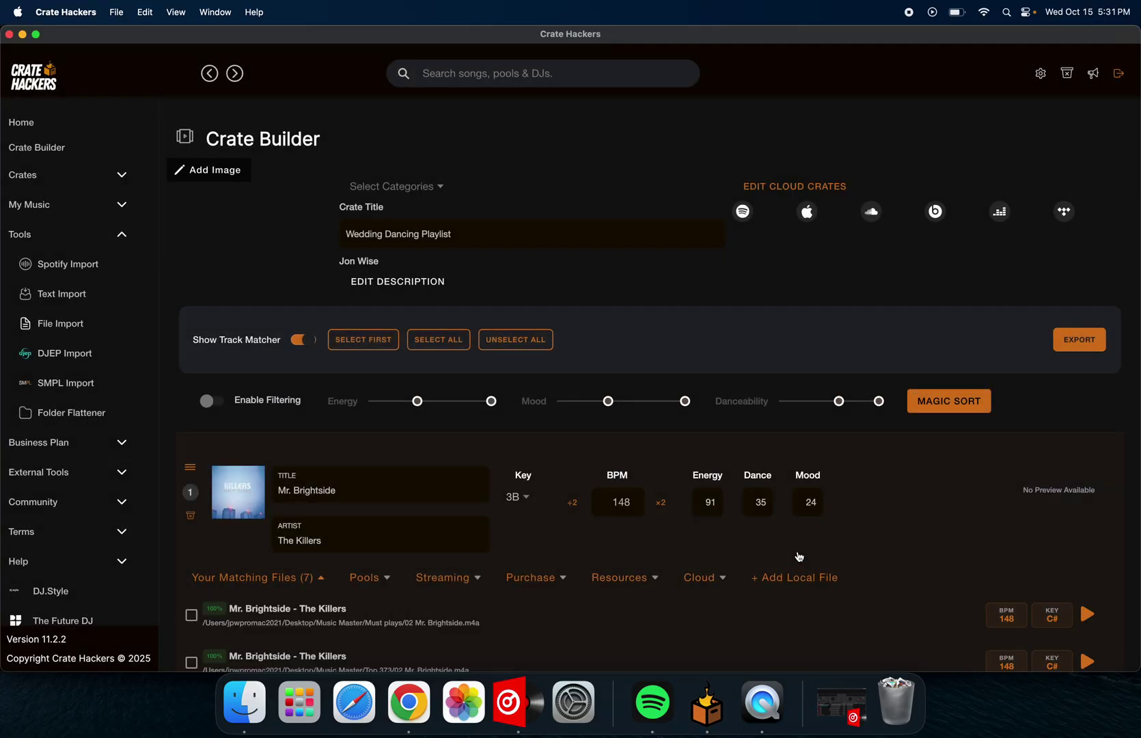
scroll(619, 567, "down", 3)
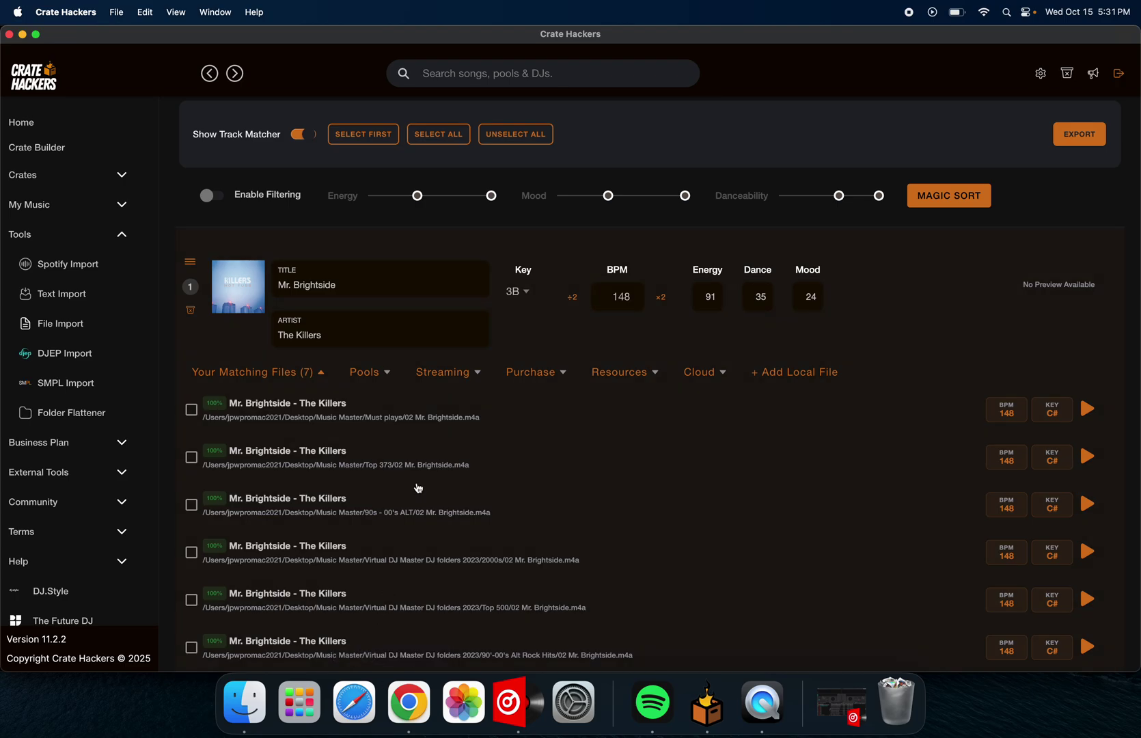
scroll(419, 487, "up", 1)
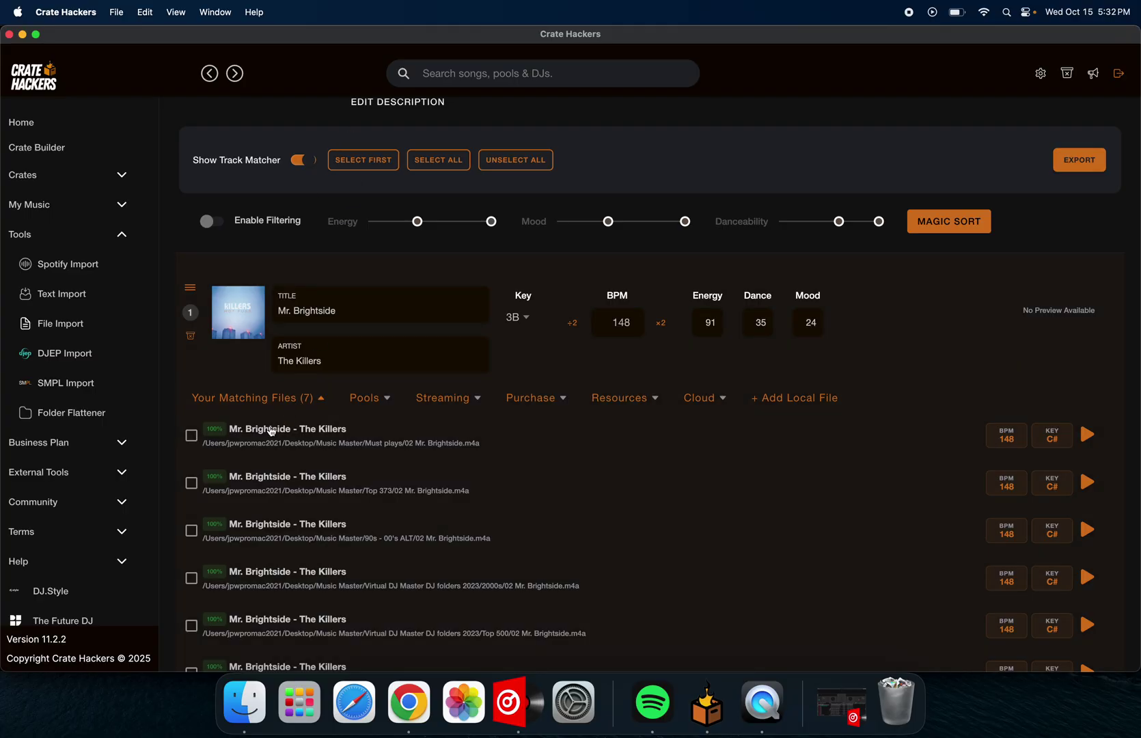
scroll(299, 582, "down", 5)
scroll(300, 582, "up", 5)
scroll(299, 583, "down", 5)
scroll(300, 582, "up", 5)
scroll(299, 582, "up", 2)
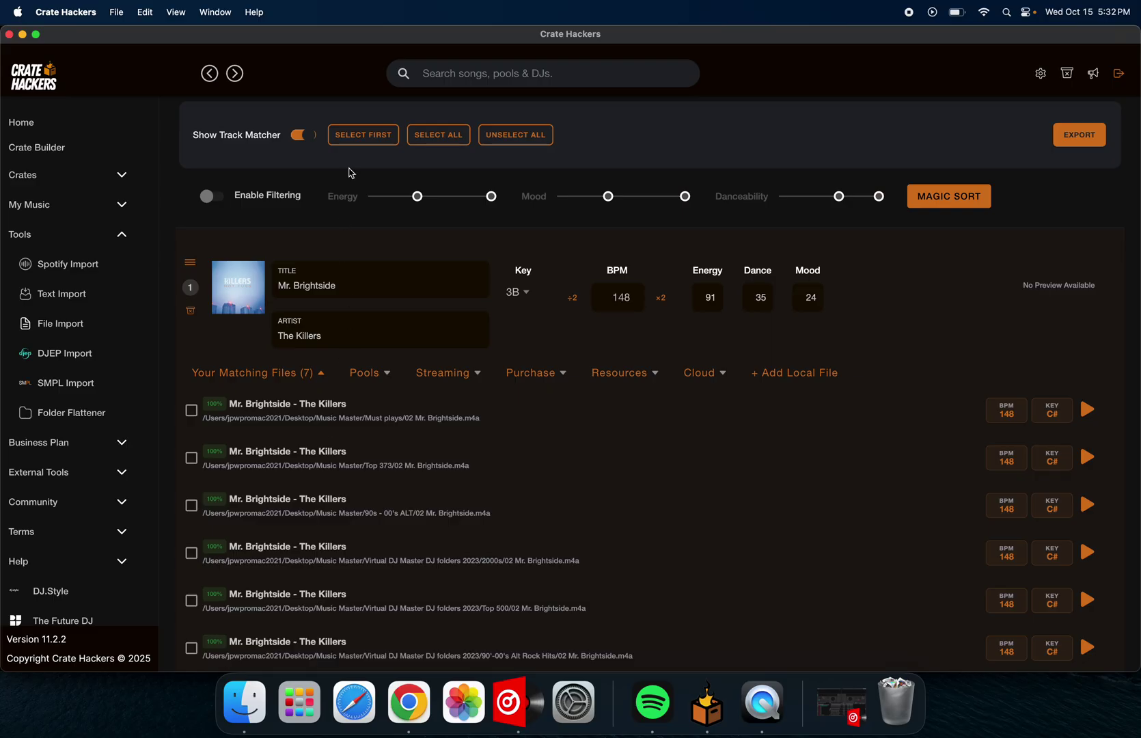
left_click(370, 134)
Step: Export the crate to VirtualDJ and as Wedding Dancing Playlist.pdf on the Desktop, replacing the old file
left_click(1077, 137)
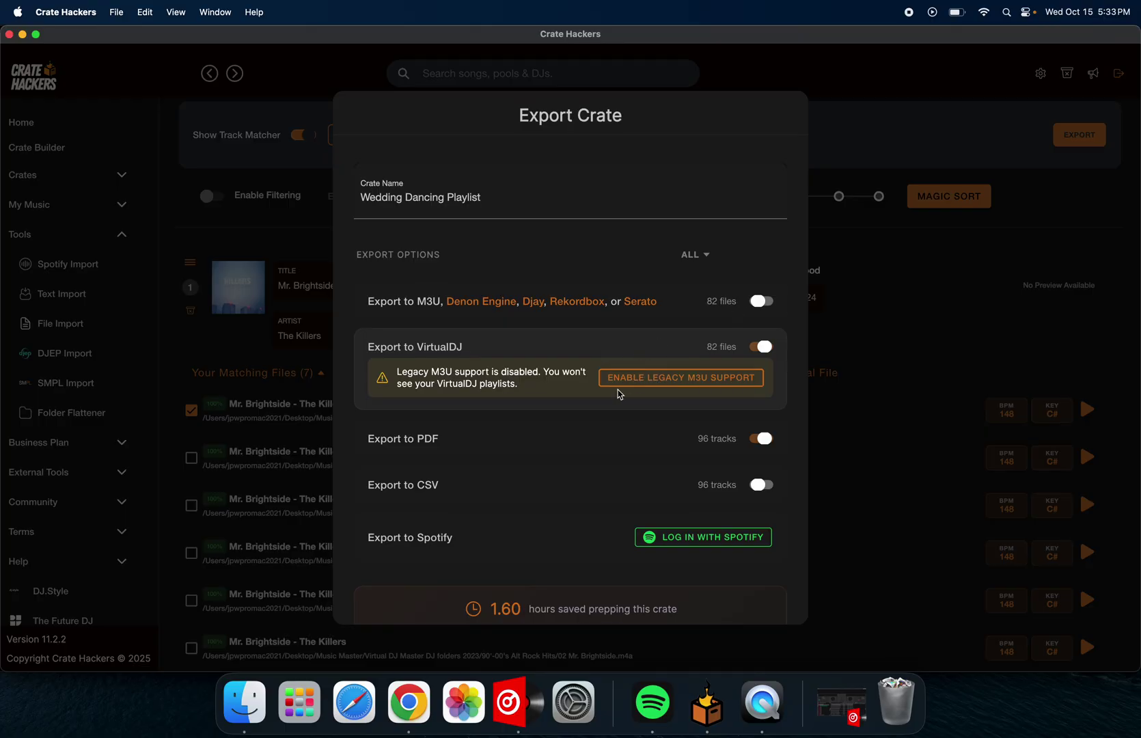
scroll(618, 393, "down", 1)
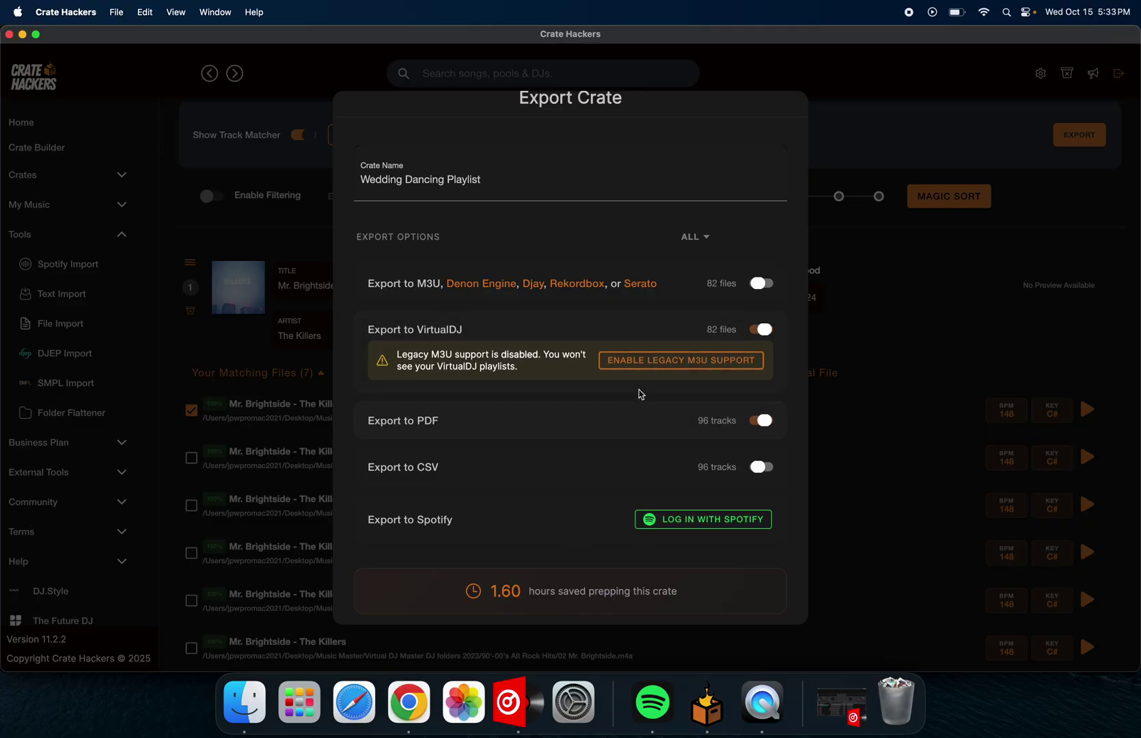
scroll(624, 537, "down", 3)
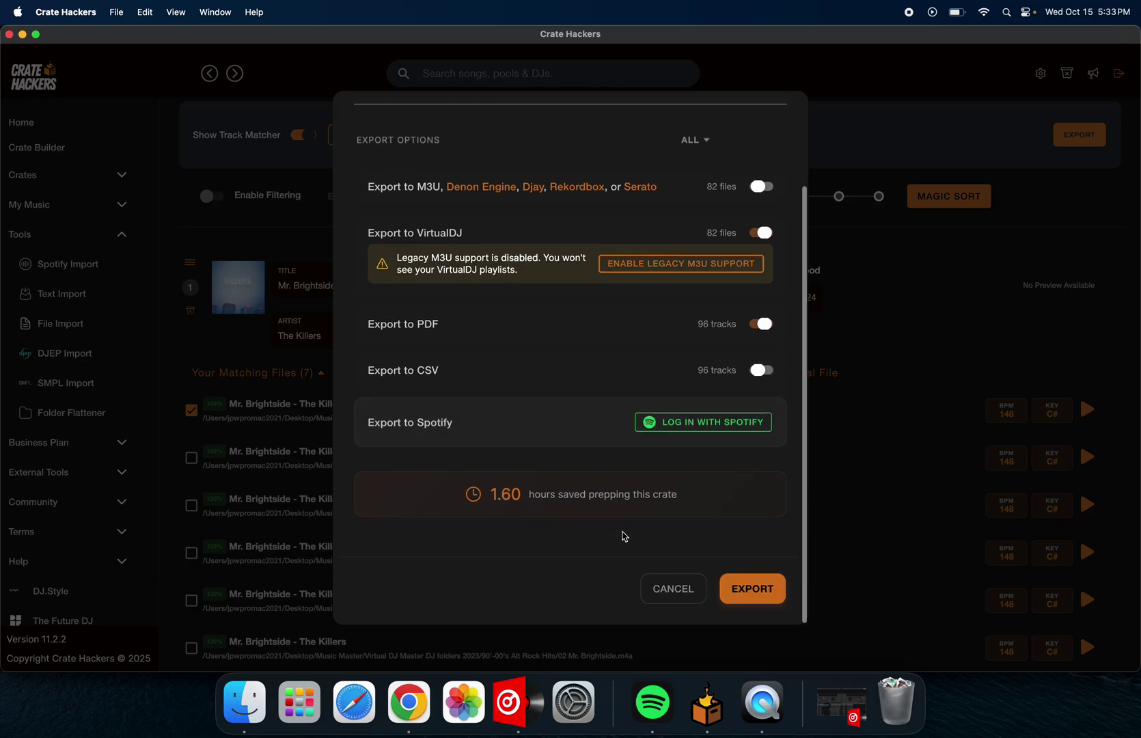
left_click(779, 594)
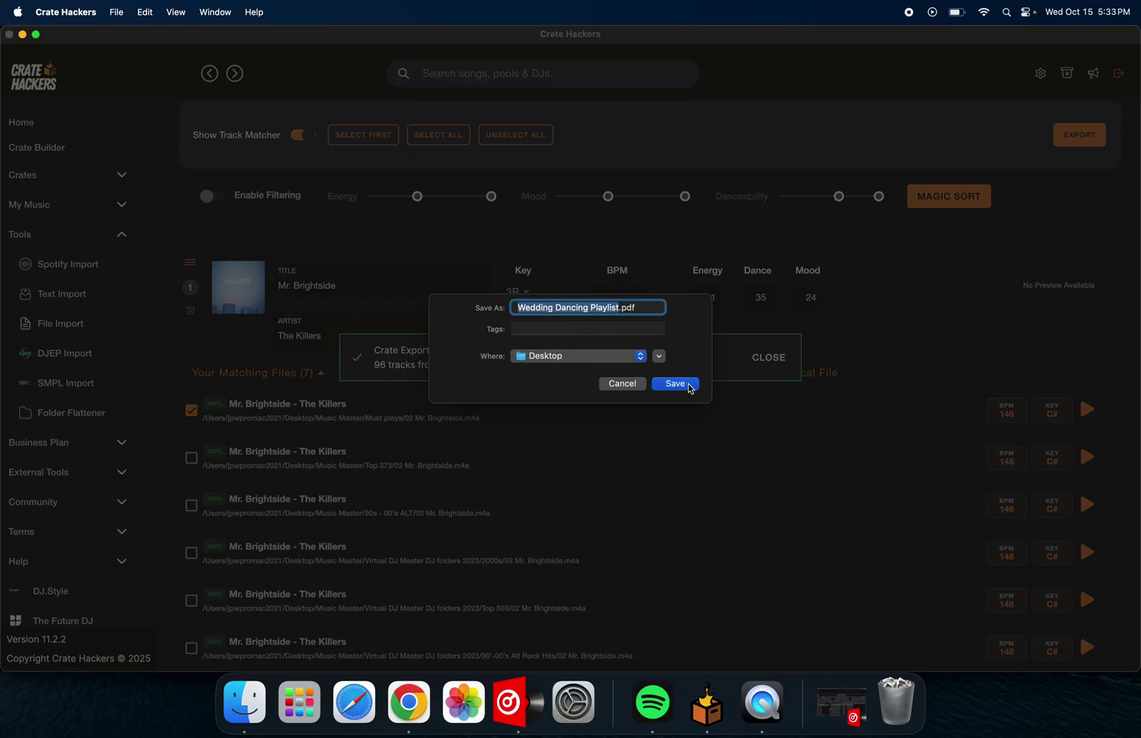
left_click(668, 384)
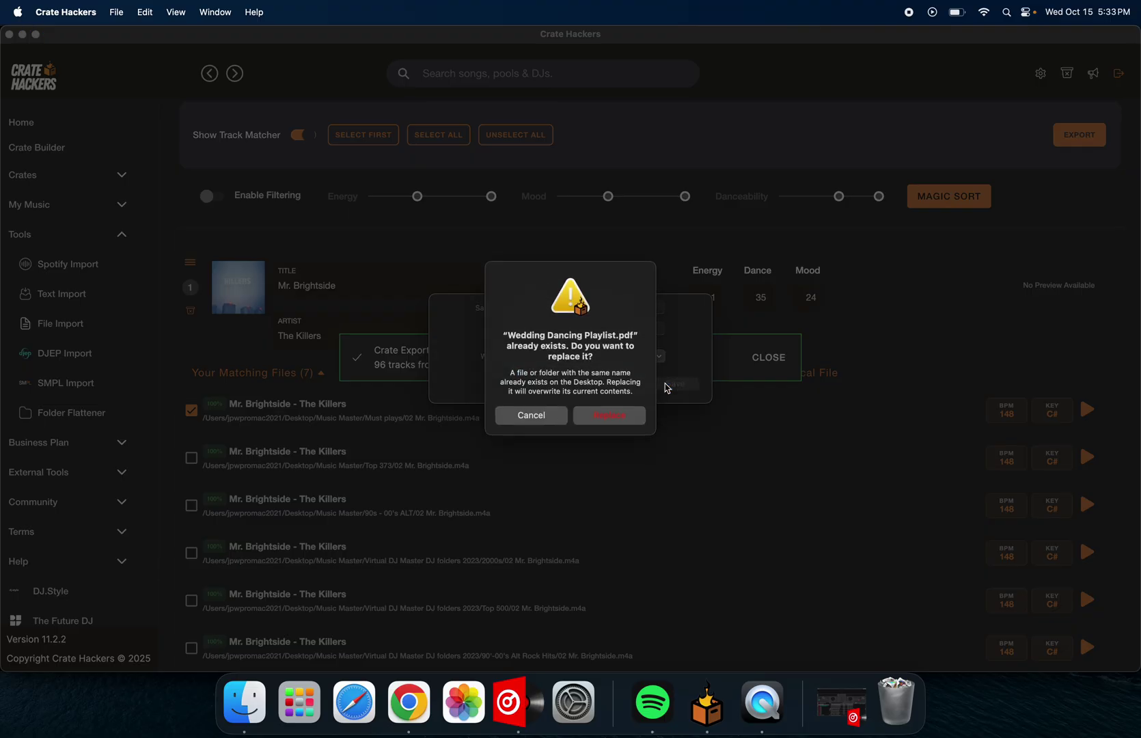
left_click(615, 418)
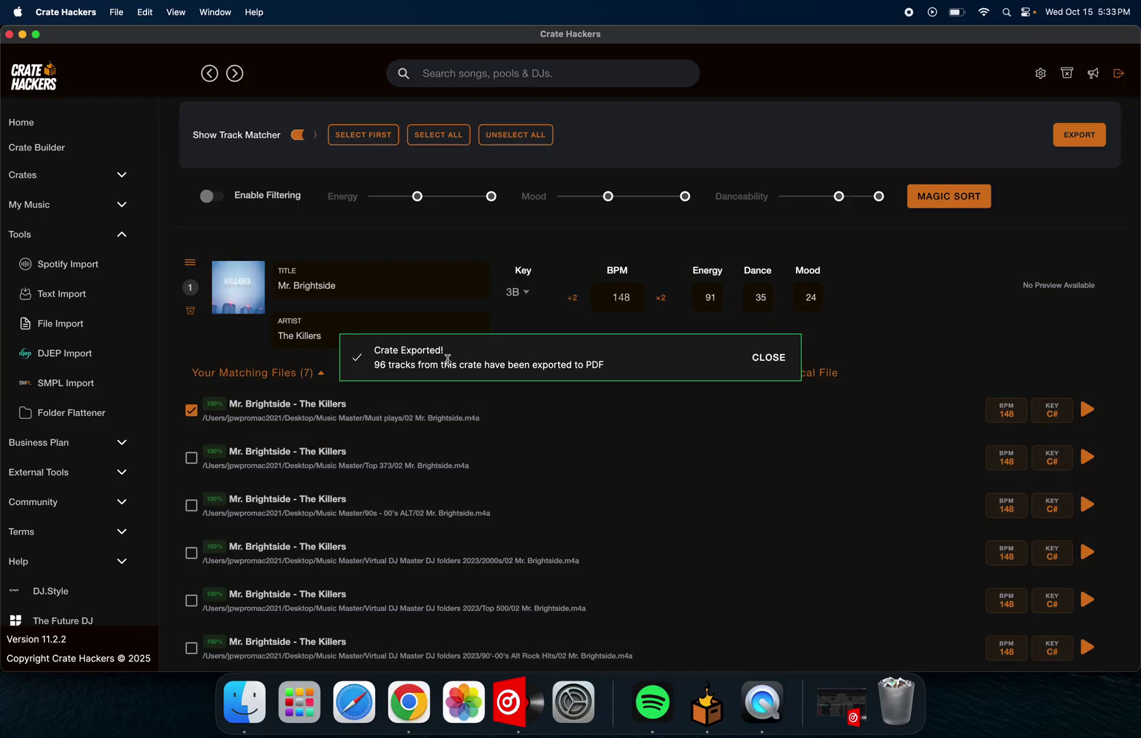
Step: Show VirtualDJ's M3U Playlists > Wedding Dancing Playlist and compare its 82 tracks against Spotify
left_click(854, 716)
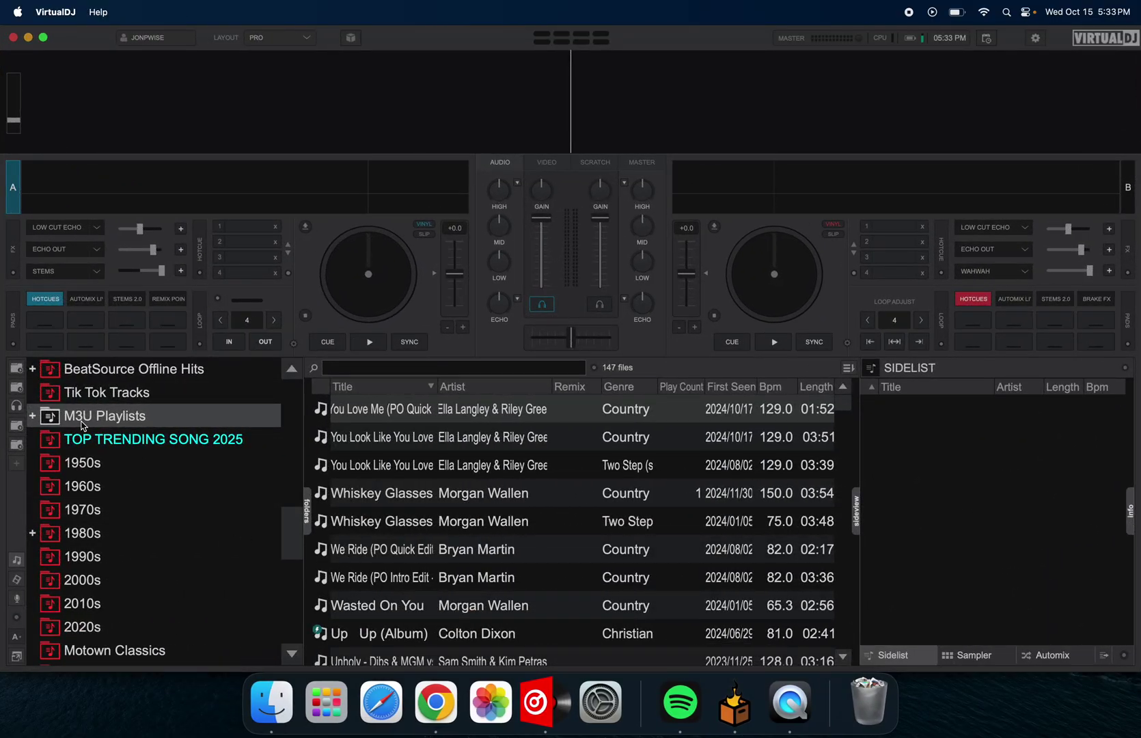
left_click(82, 422)
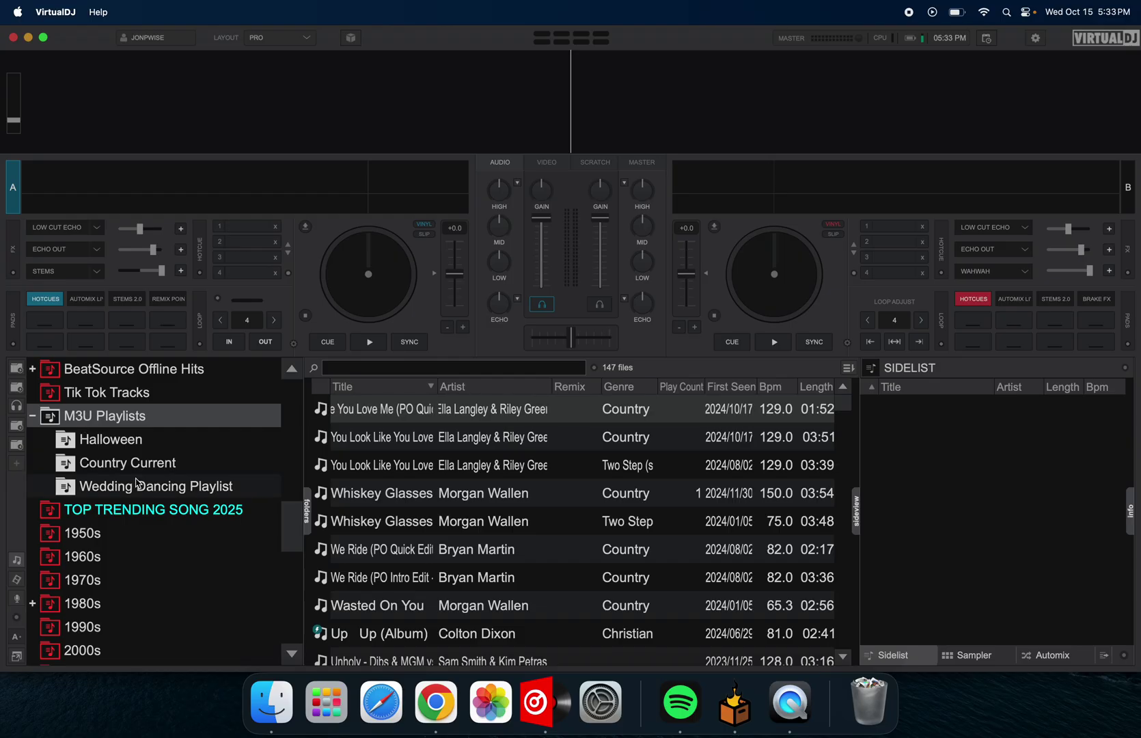
left_click(139, 491)
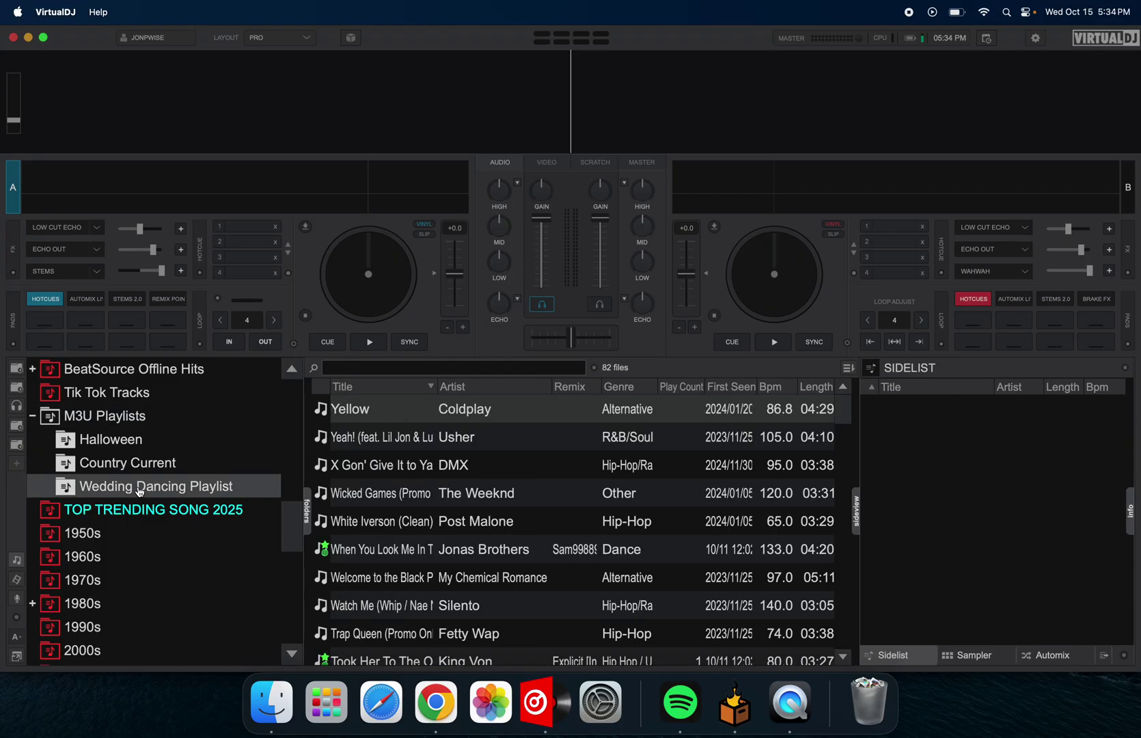
key("ctrl+Right")
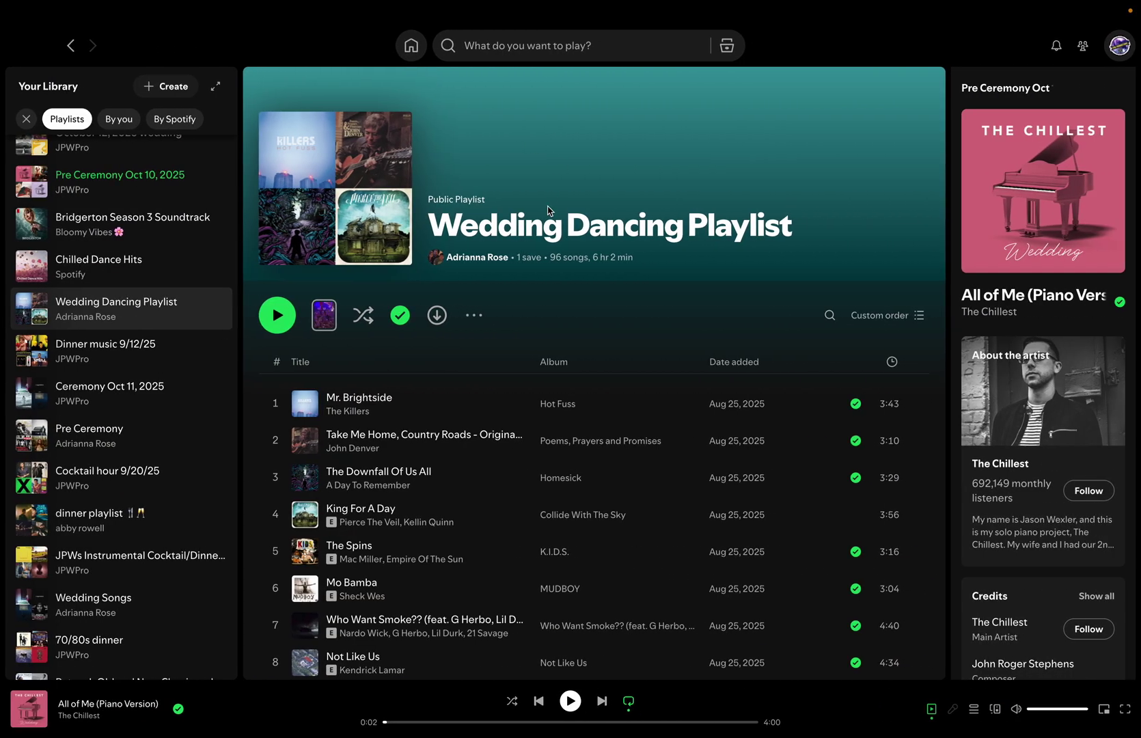
key("ctrl+Left")
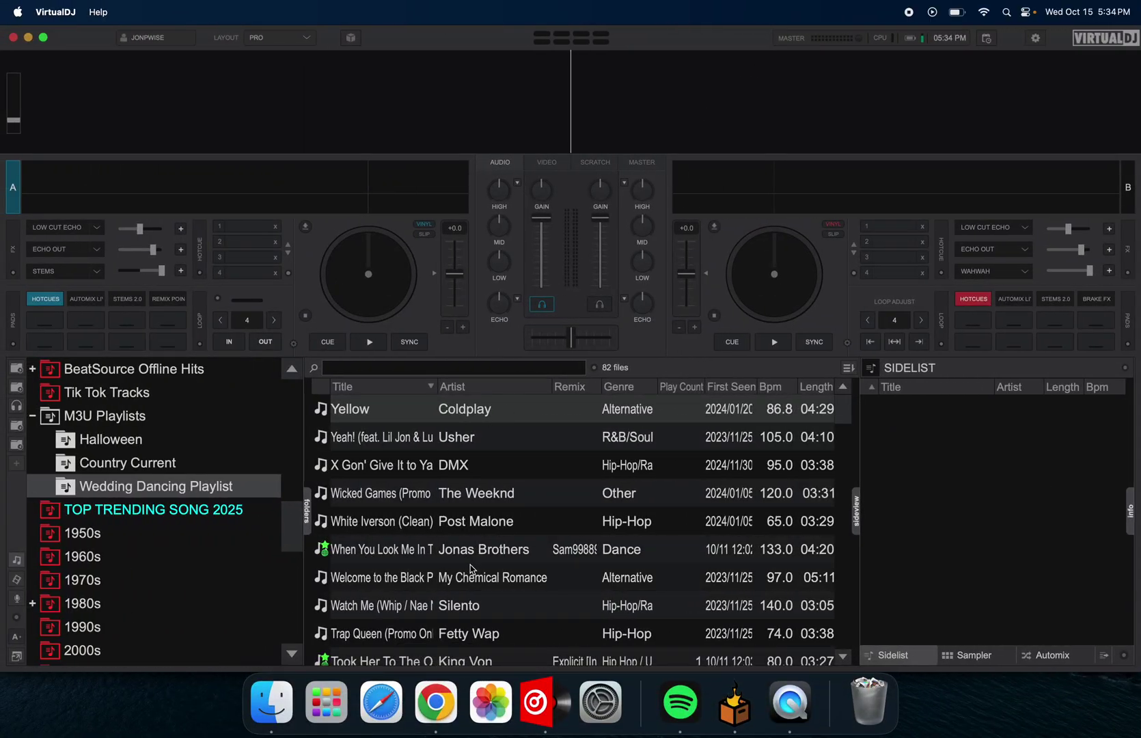
scroll(512, 533, "down", 15)
scroll(512, 533, "up", 15)
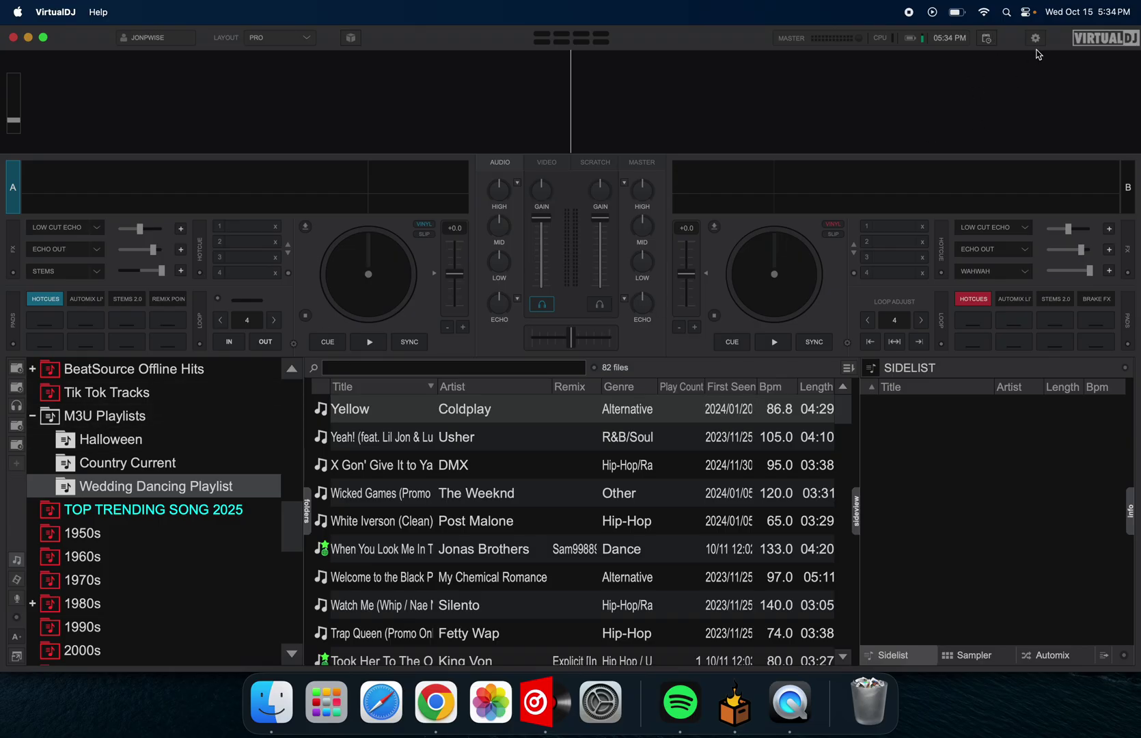
left_click(1036, 39)
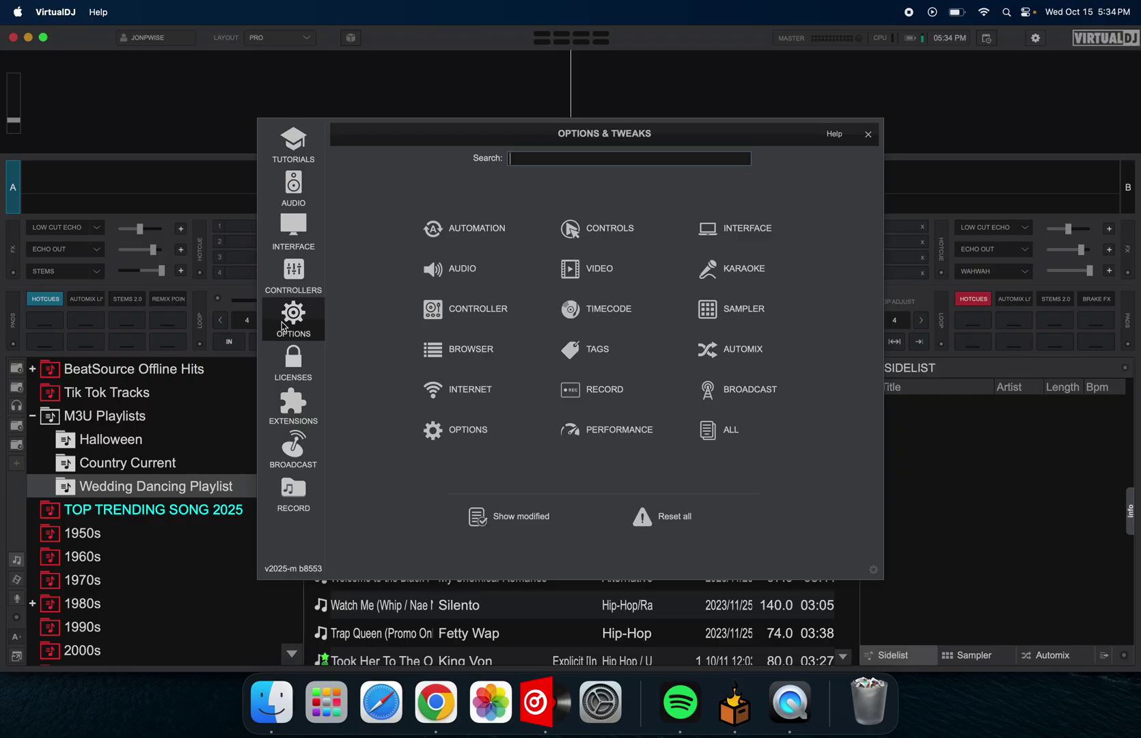
type("m3u")
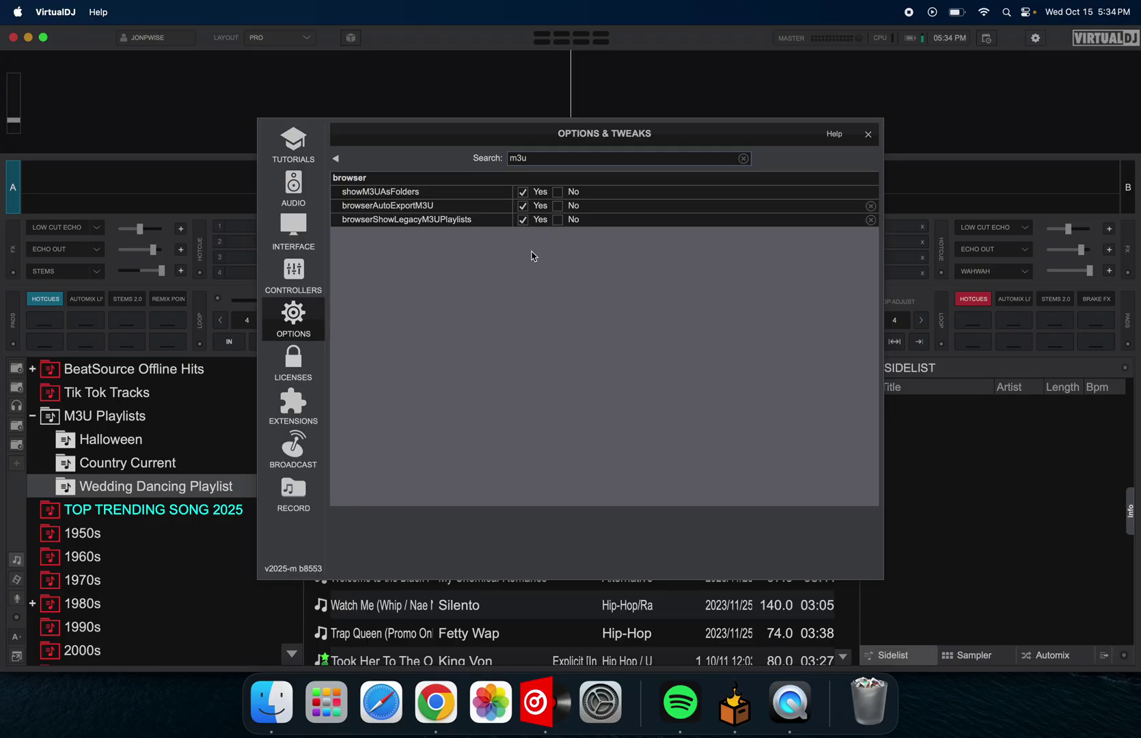
left_click(868, 134)
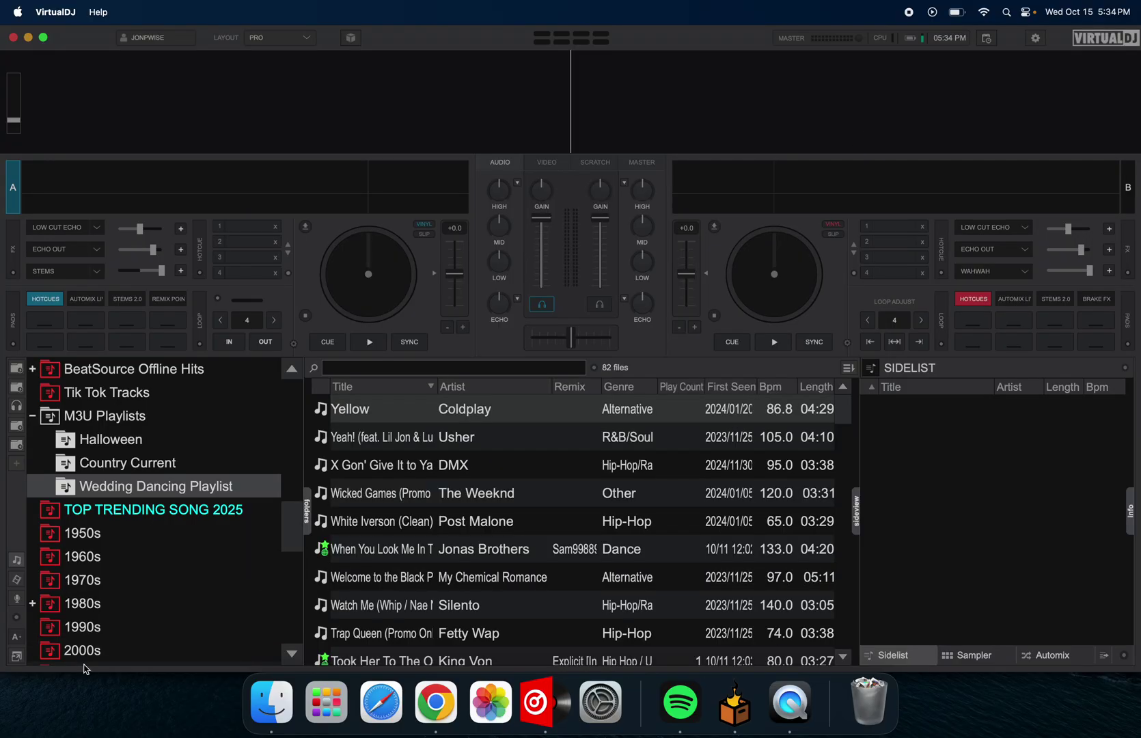
left_click(92, 419)
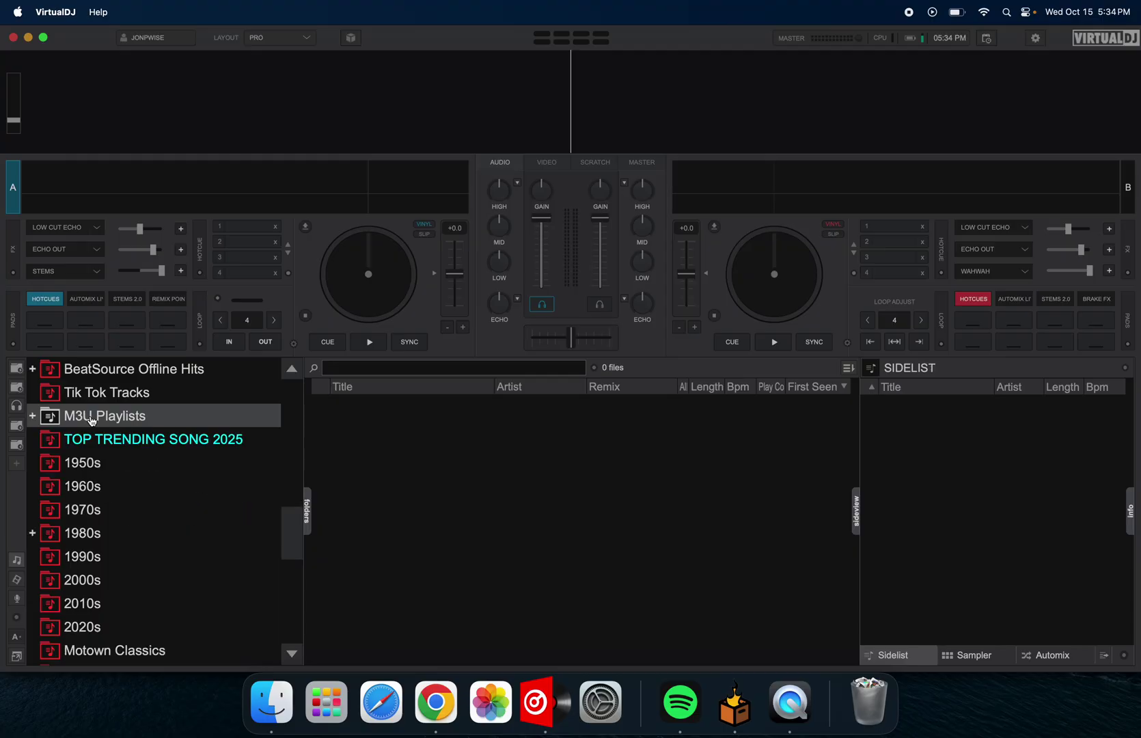
left_click(92, 420)
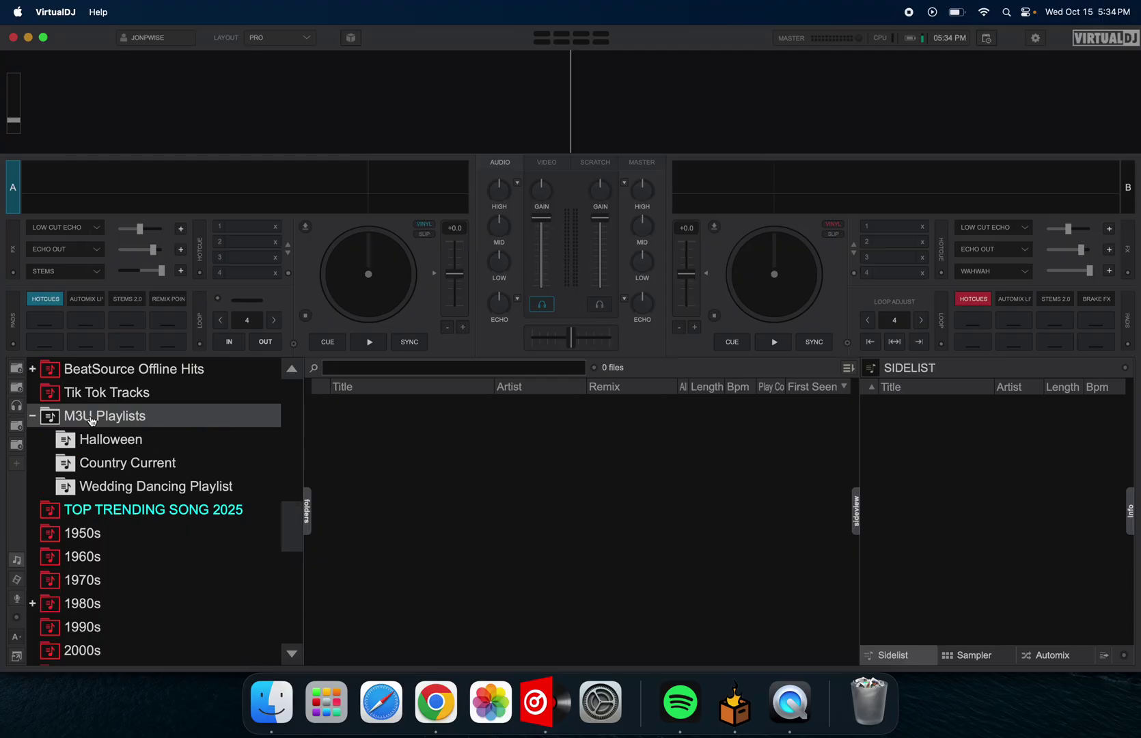
left_click(106, 484)
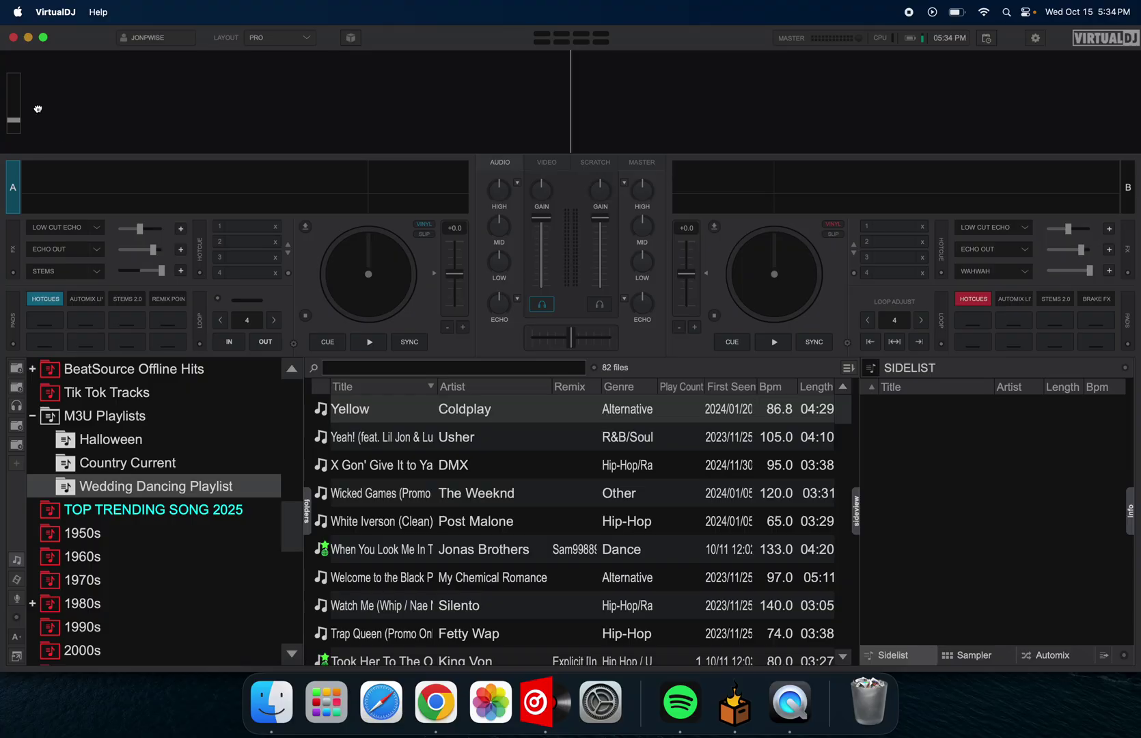
Step: Minimize VirtualDJ and Crate Hackers and move the playback window aside to expose the Desktop
left_click(28, 37)
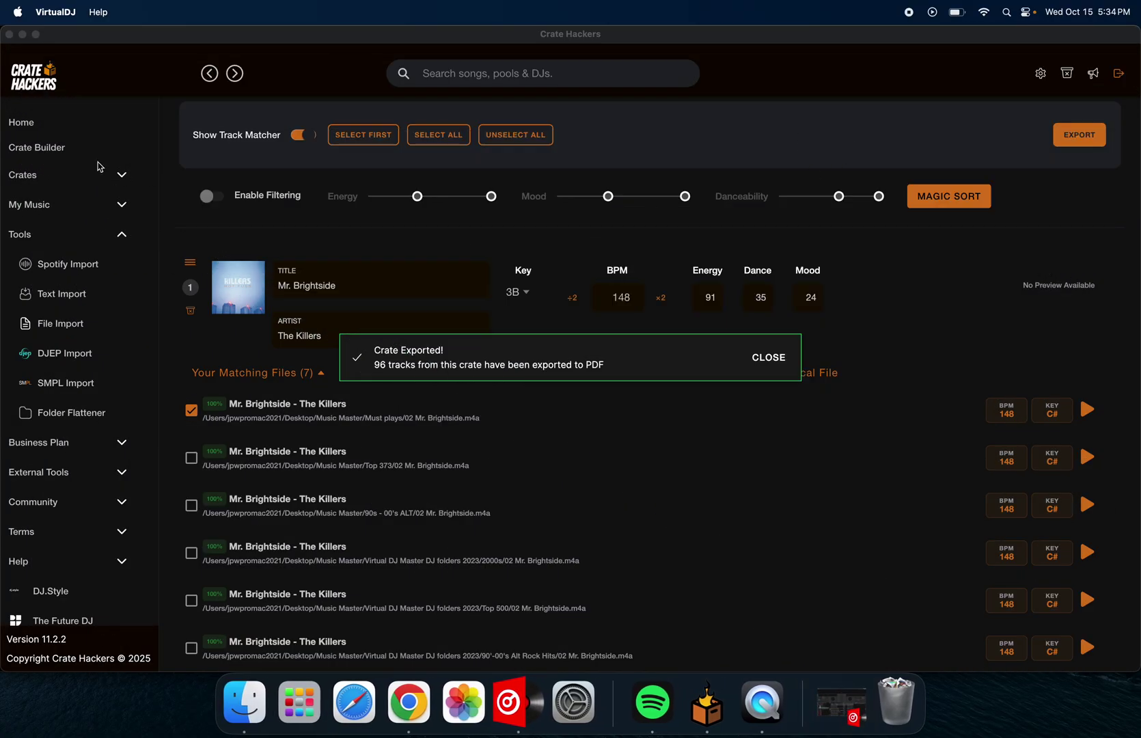
left_click(23, 35)
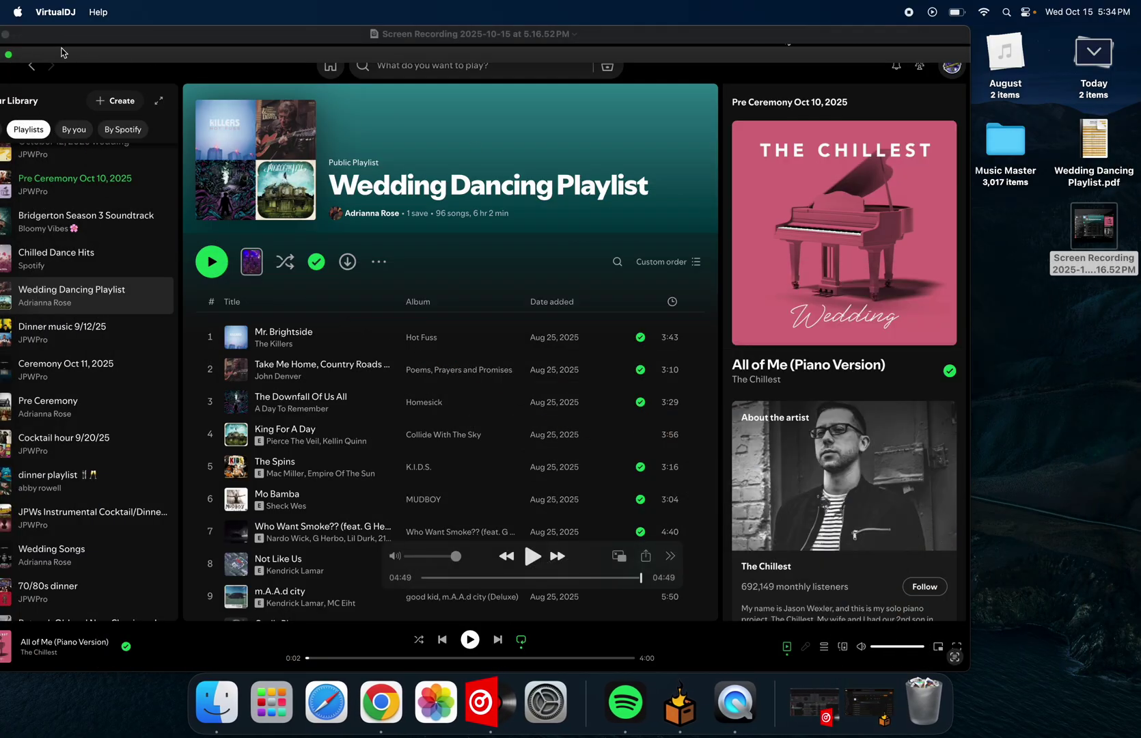
left_click_drag(17, 39, 87, 267)
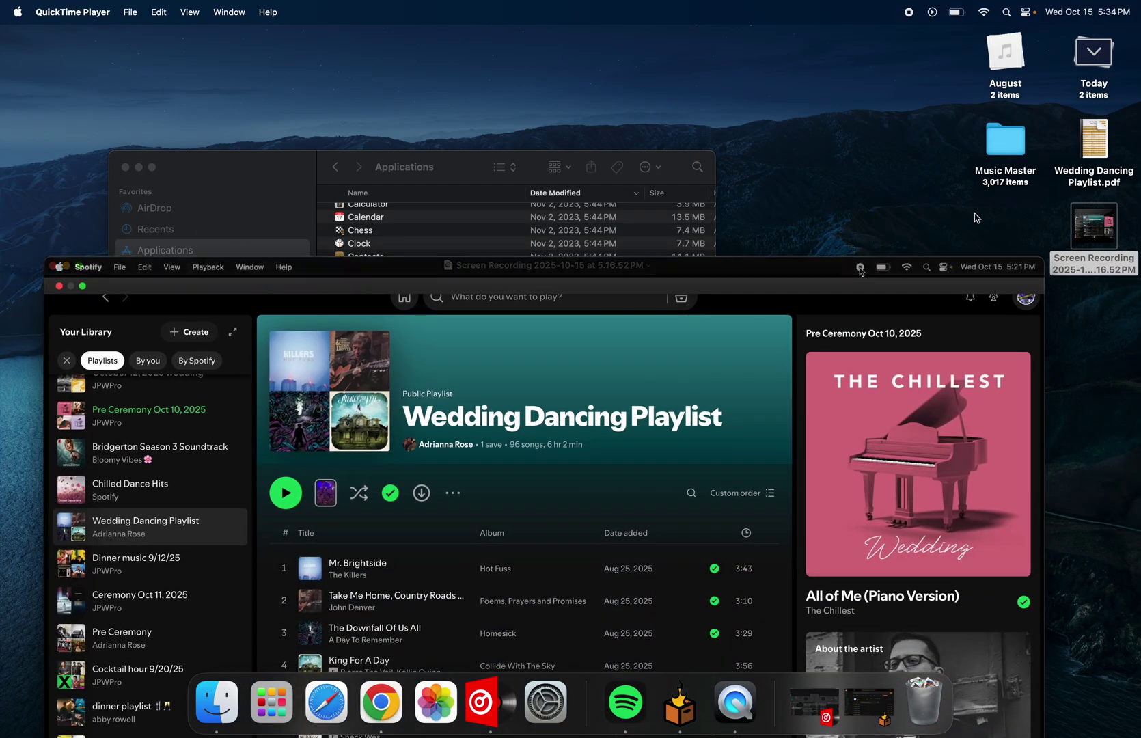
Step: Open Wedding Dancing Playlist.pdf in Preview, scroll through its track table, then close it
double_click(1094, 138)
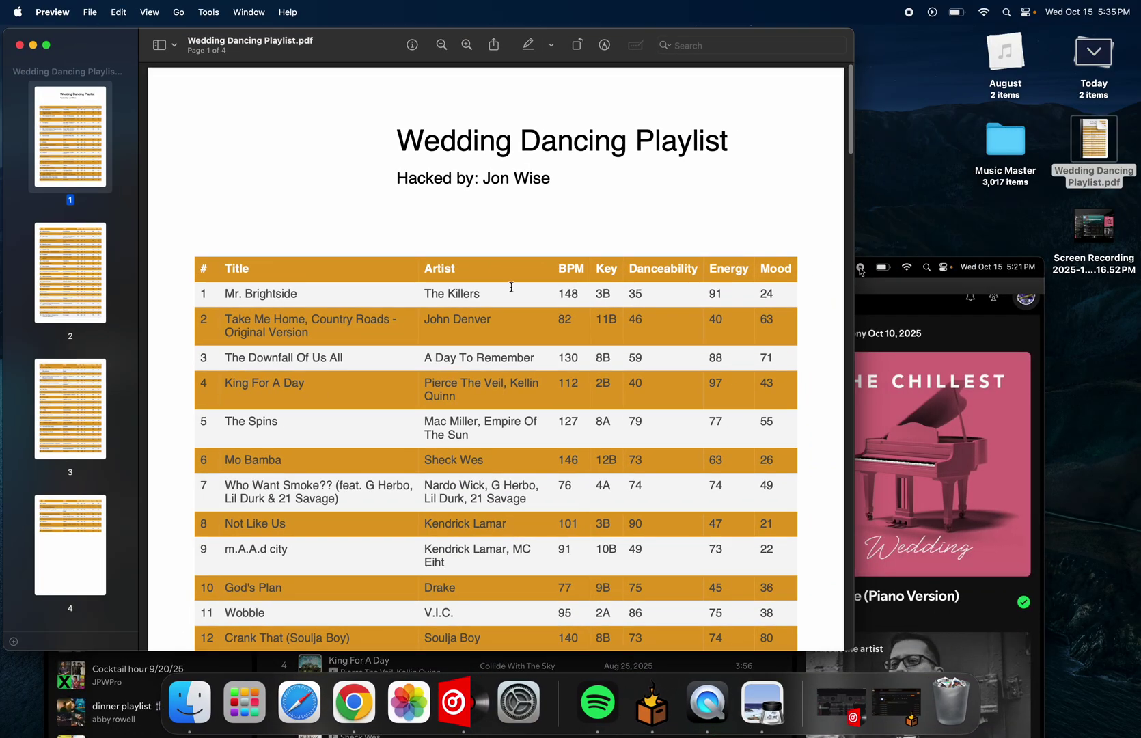
scroll(466, 295, "down", 5)
scroll(436, 297, "up", 1)
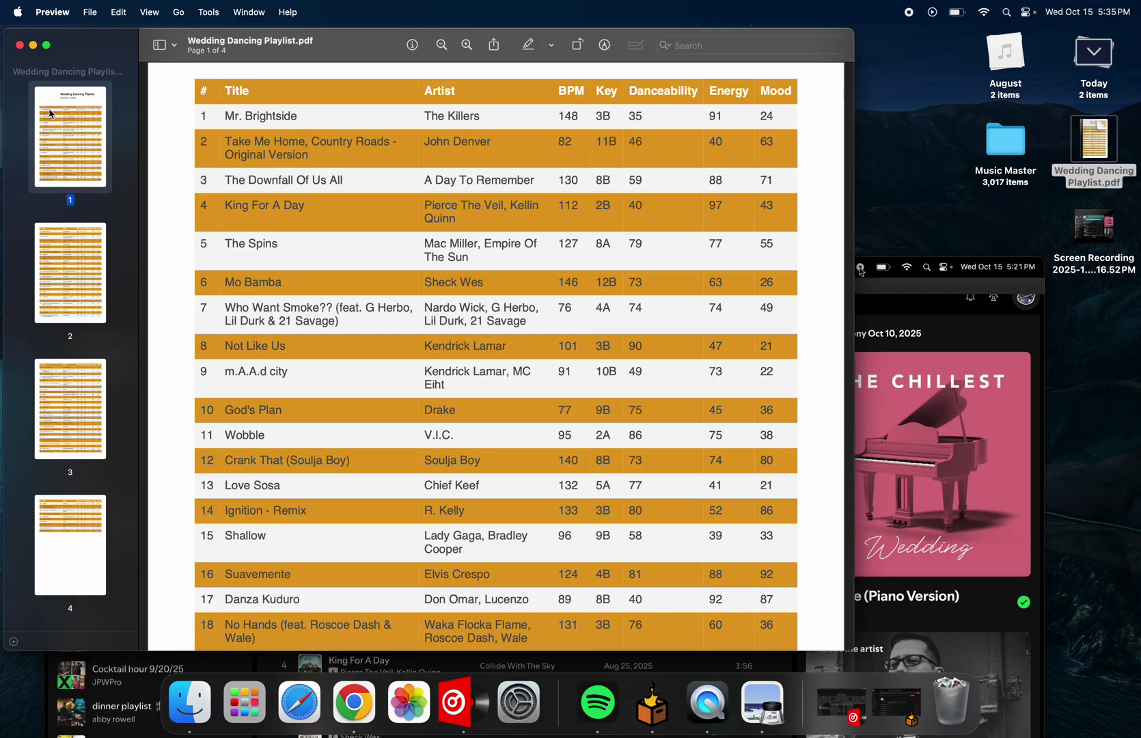
scroll(377, 302, "up", 4)
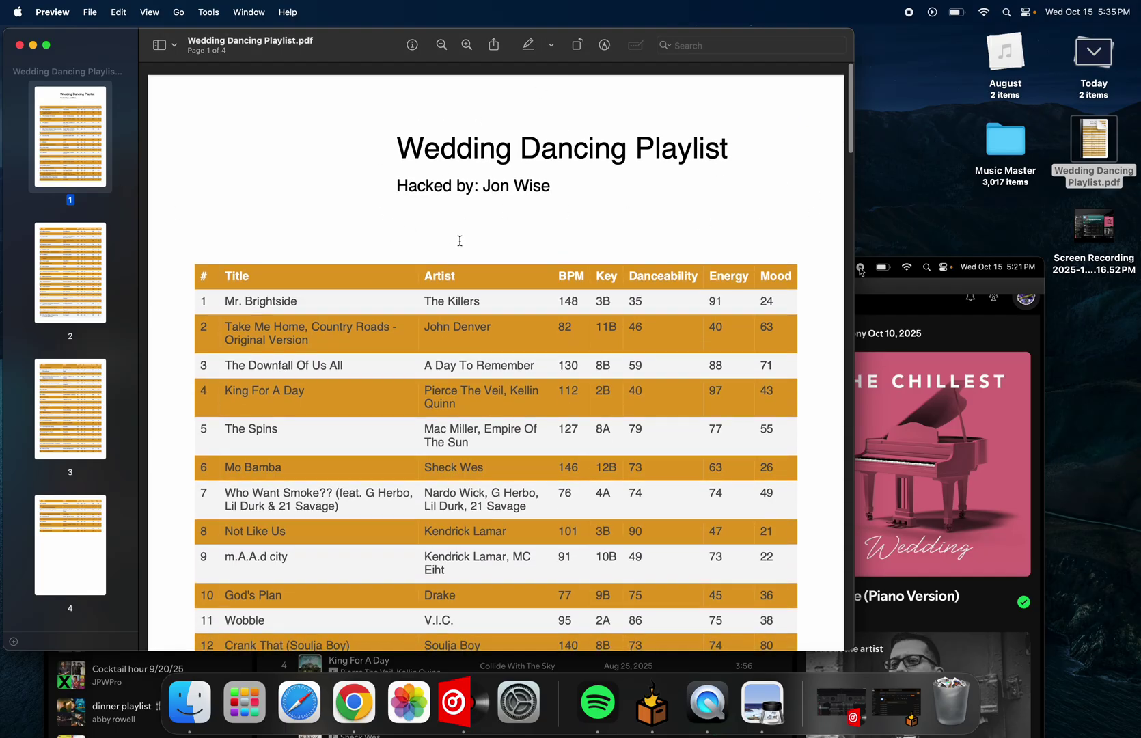
left_click(19, 45)
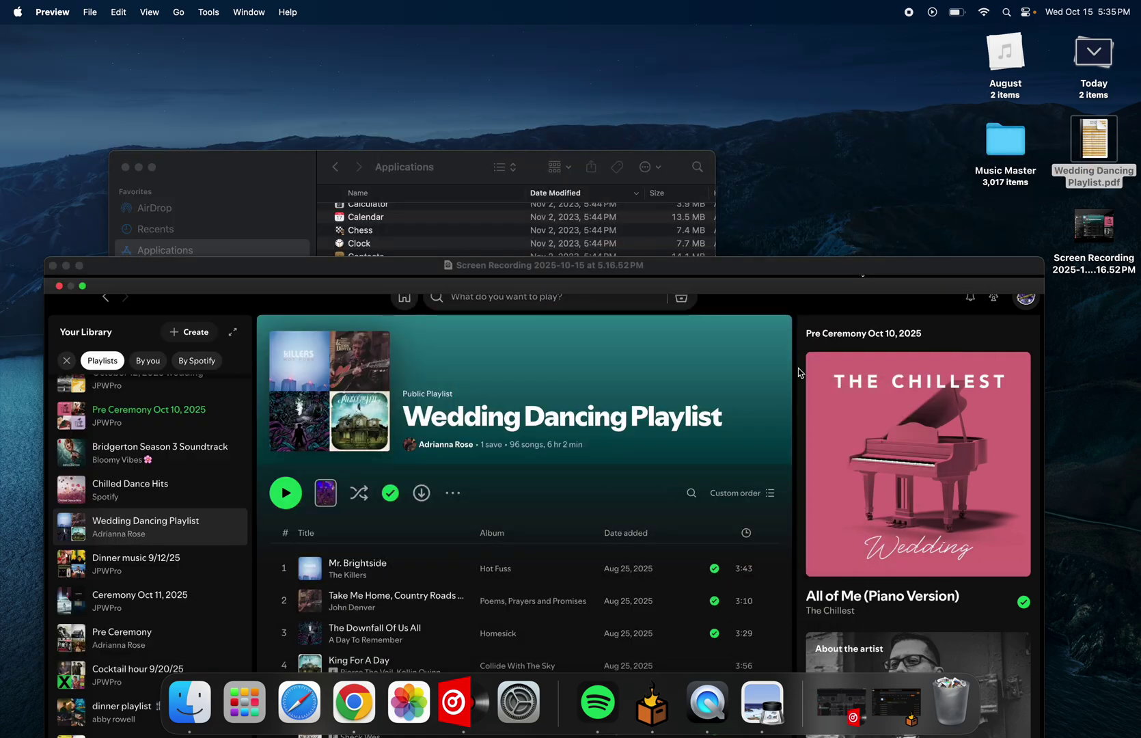